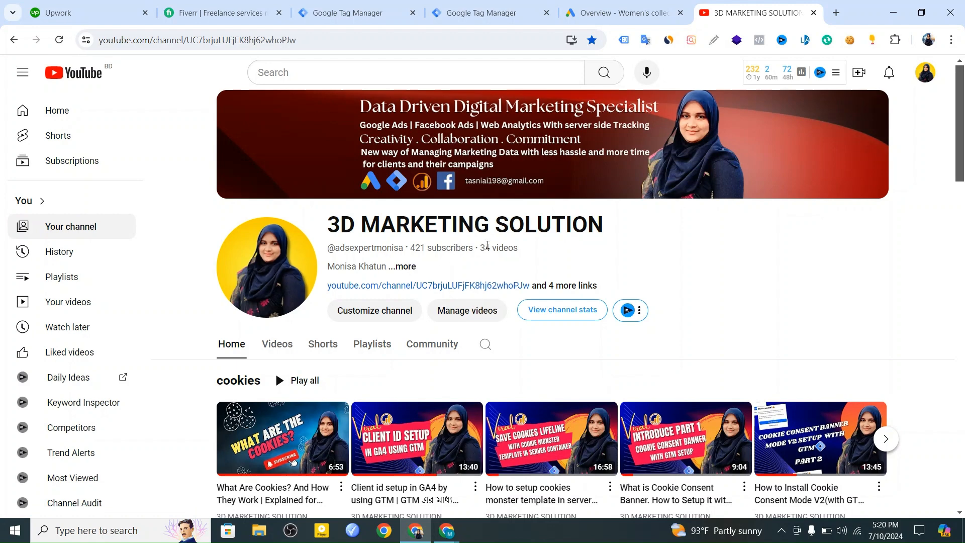
Search Google for "plumbing services in uk" in a new browser tab.
key("ctrl+t")
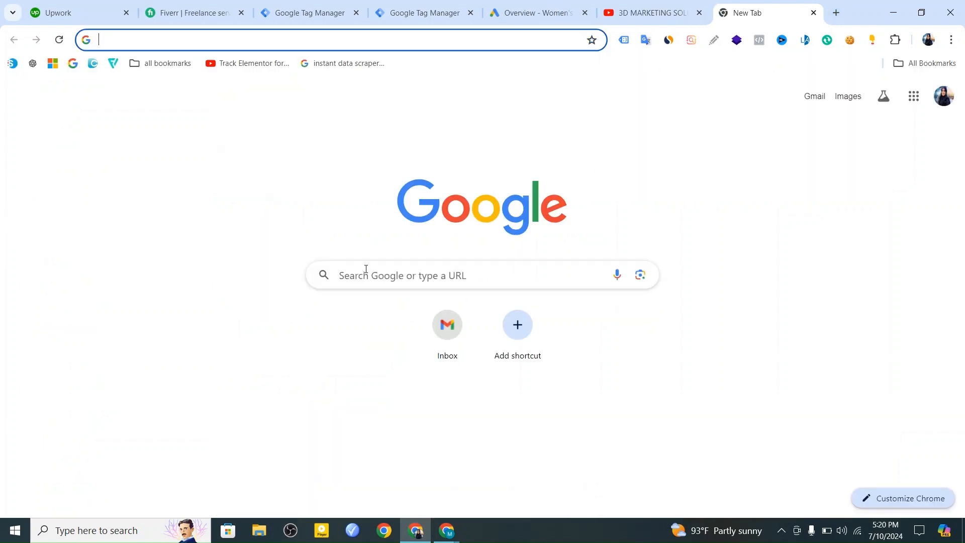
left_click(367, 267)
type("plu")
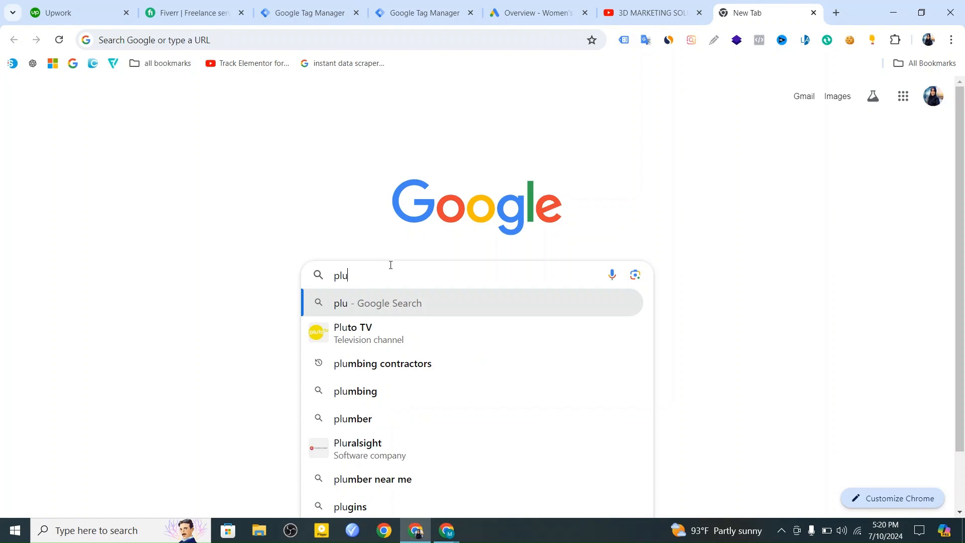
type("mb")
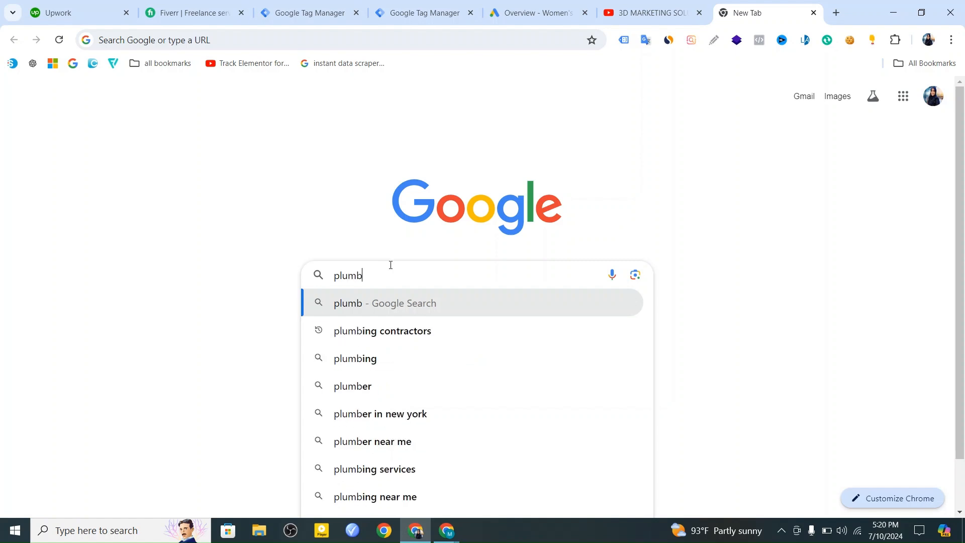
type("ingse")
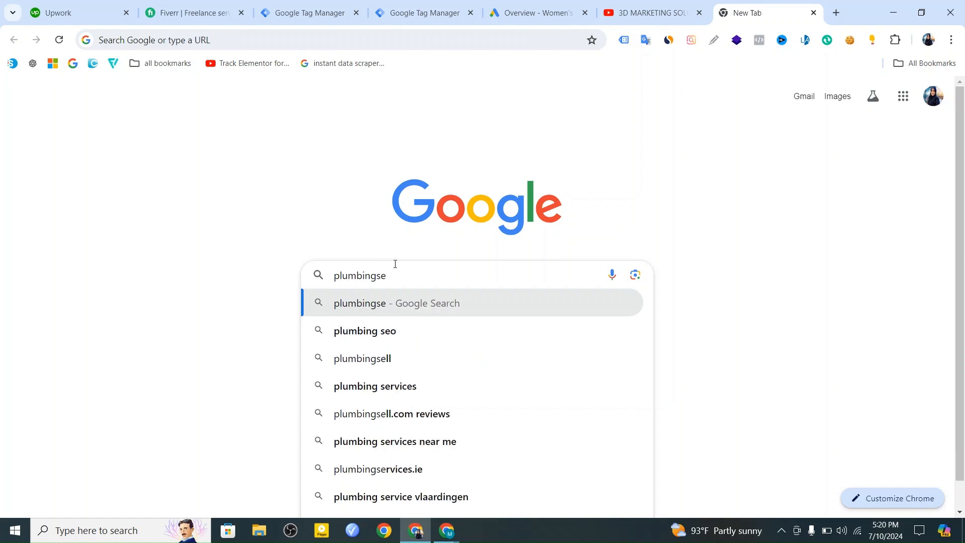
key("BackSpace")
key("BackSpace")
type("ser")
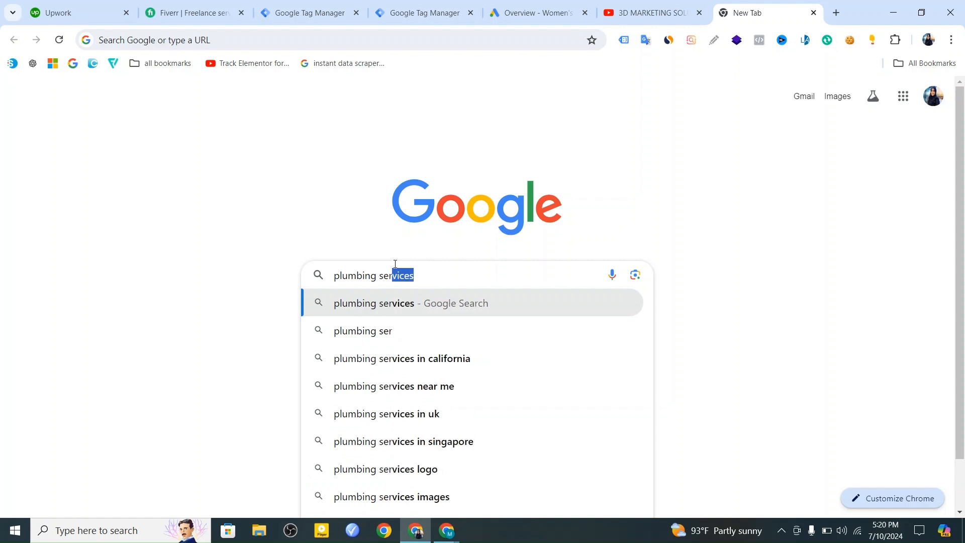
type("vis")
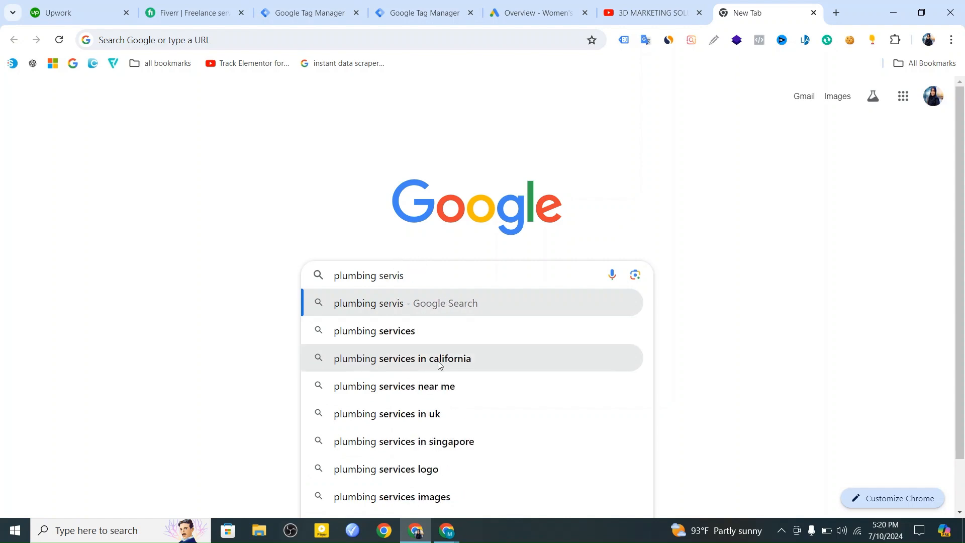
left_click(426, 423)
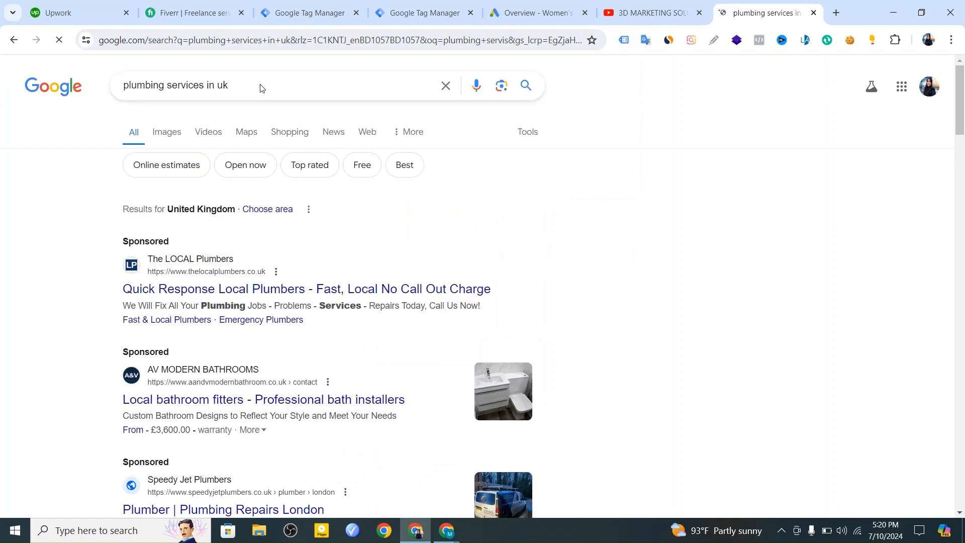
Open The LOCAL Plumbers' sponsored result and examine its landing page for phone numbers and services.
scroll(332, 134, "down", 2)
scroll(332, 135, "up", 3)
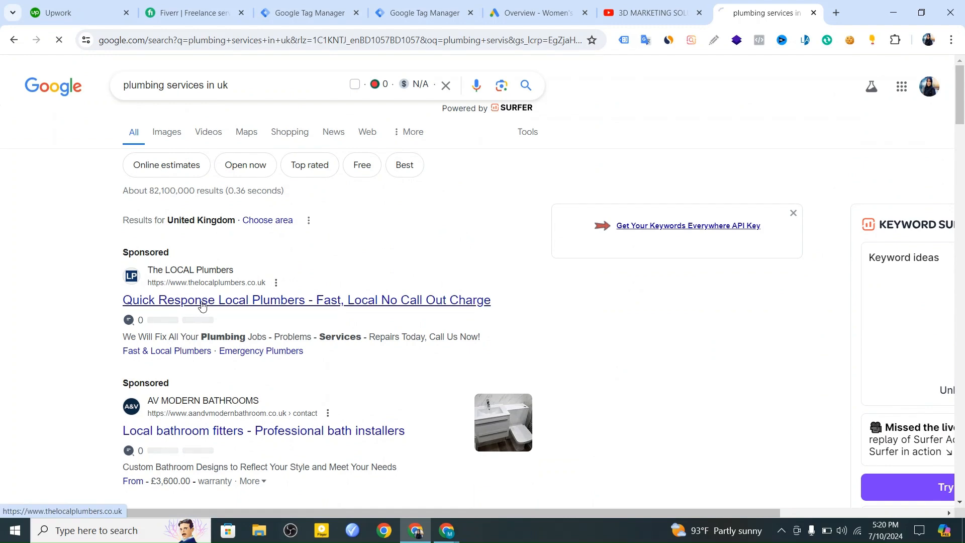
left_click(202, 301)
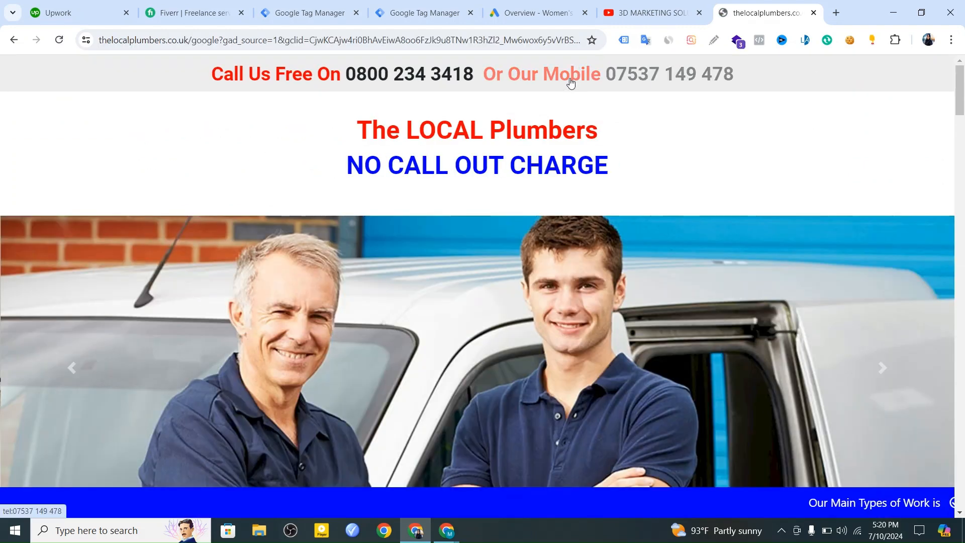
scroll(511, 182, "down", 5)
scroll(511, 182, "down", 15)
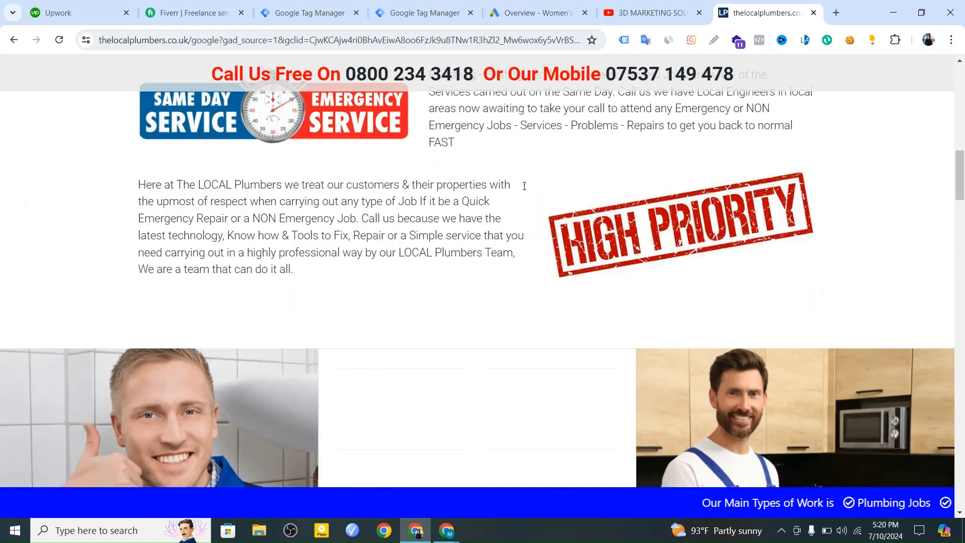
scroll(527, 187, "down", 18)
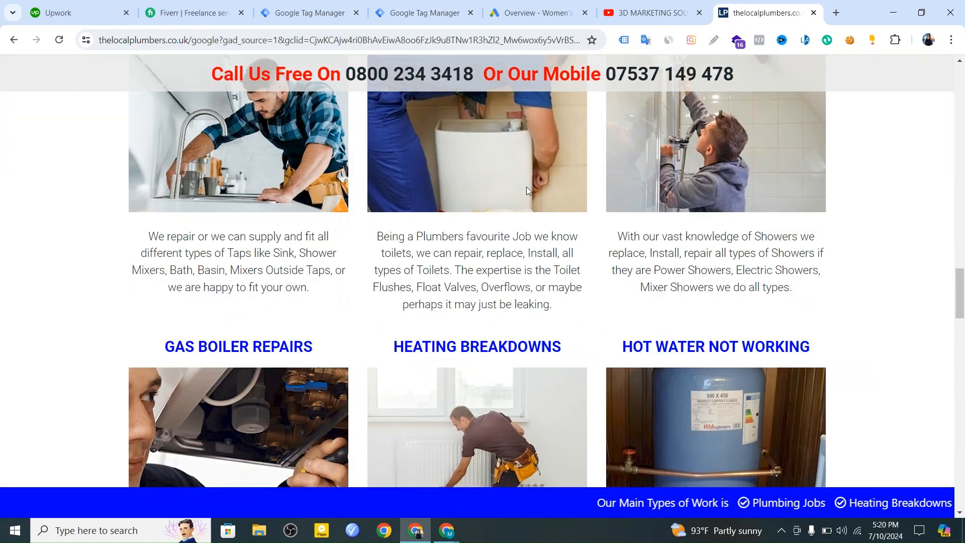
scroll(529, 189, "up", 20)
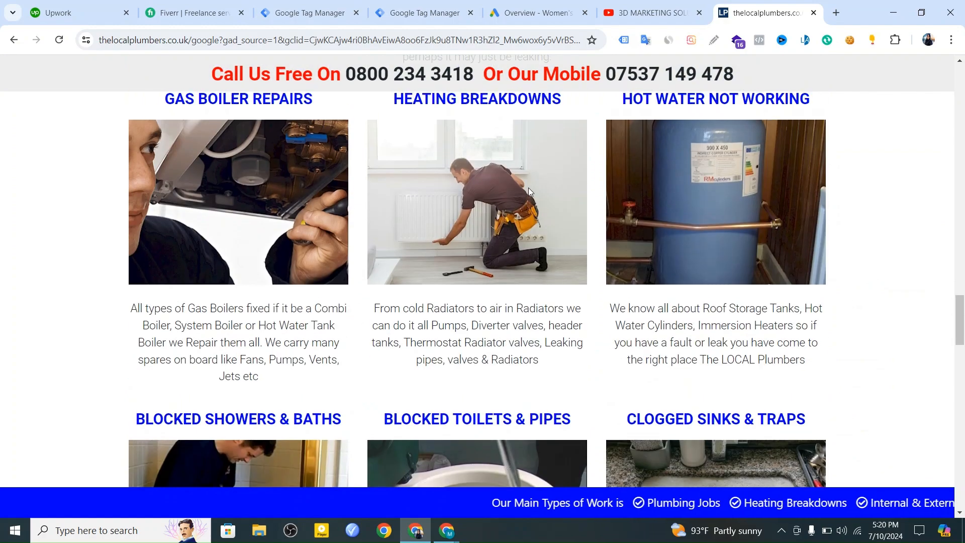
scroll(527, 186, "up", 8)
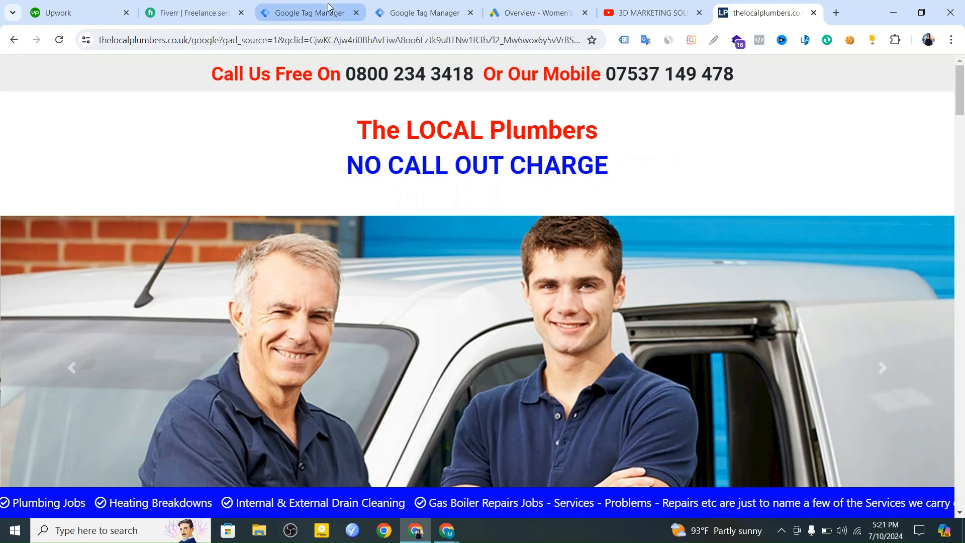
Switch to the Google Ads account and open the summary of its conversion goals.
left_click(525, 14)
scroll(313, 288, "down", 3)
scroll(320, 281, "up", 3)
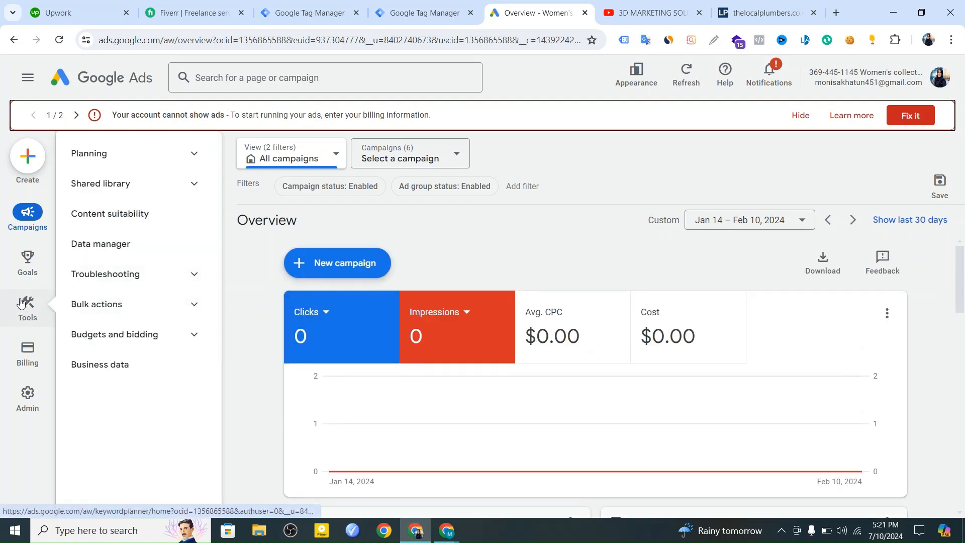
left_click(30, 251)
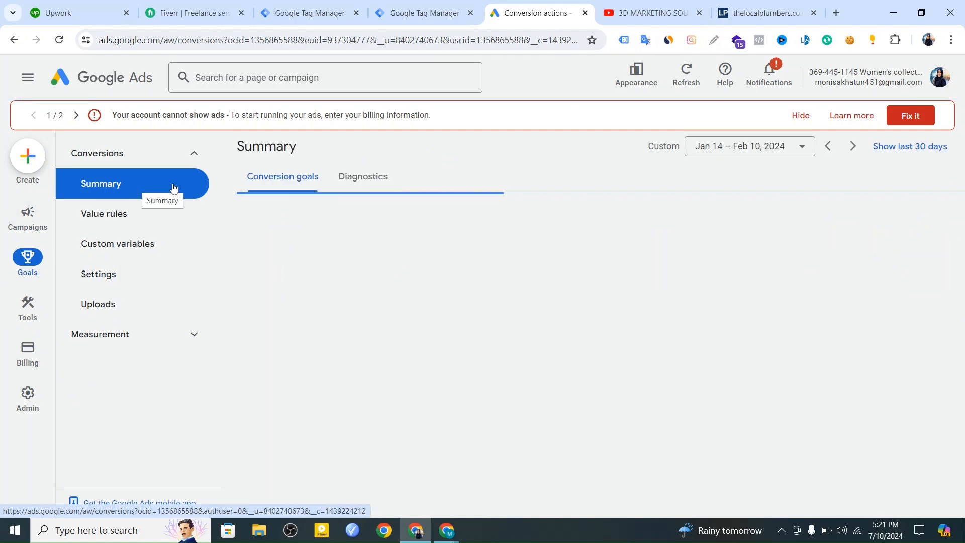
scroll(463, 308, "down", 2)
scroll(463, 308, "up", 2)
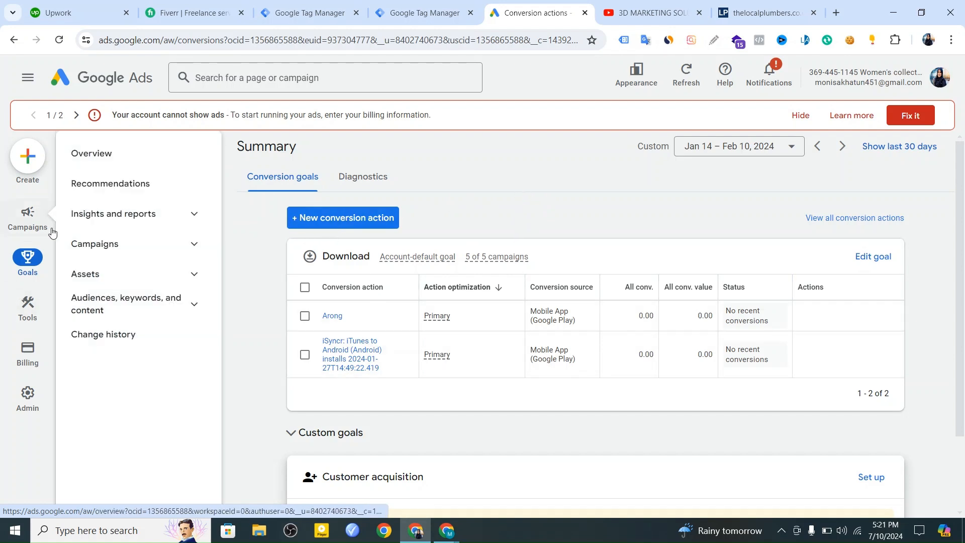
Start a new Phone calls conversion action that tracks calls to a phone number on the website.
left_click(338, 224)
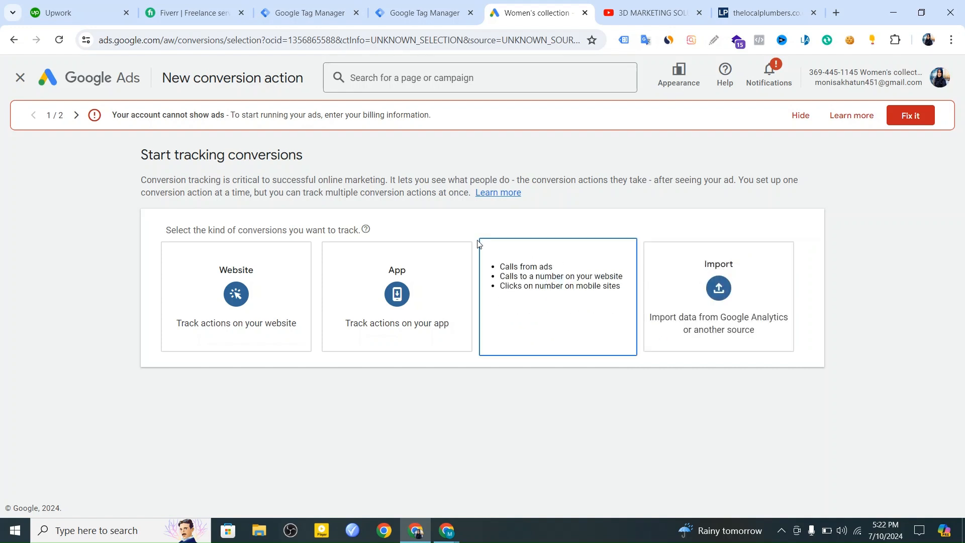
left_click(526, 272)
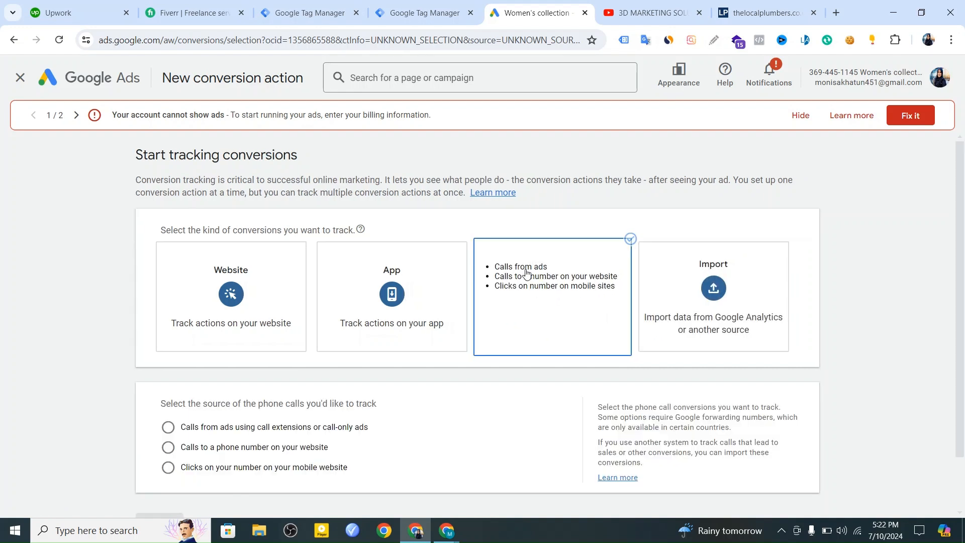
scroll(454, 339, "down", 2)
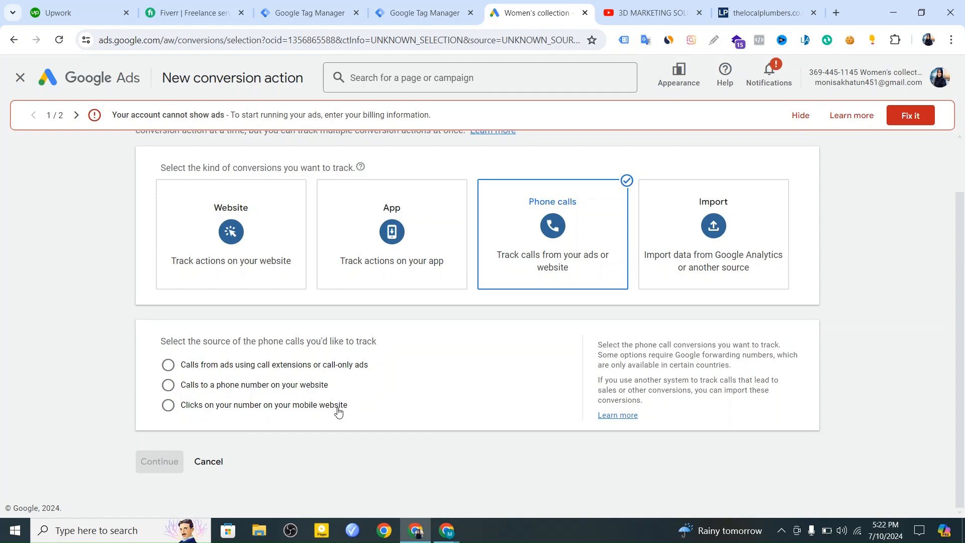
scroll(311, 397, "up", 1)
scroll(266, 389, "down", 1)
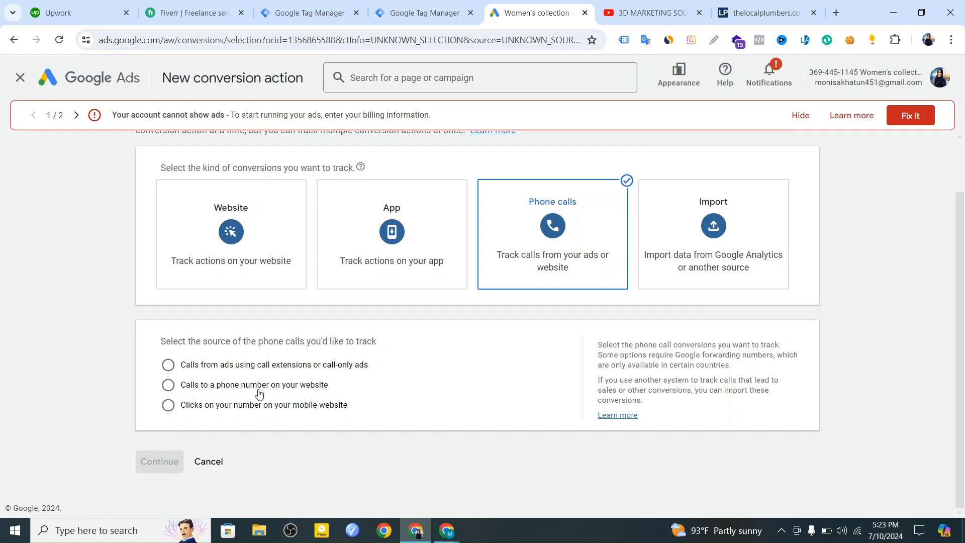
left_click(167, 385)
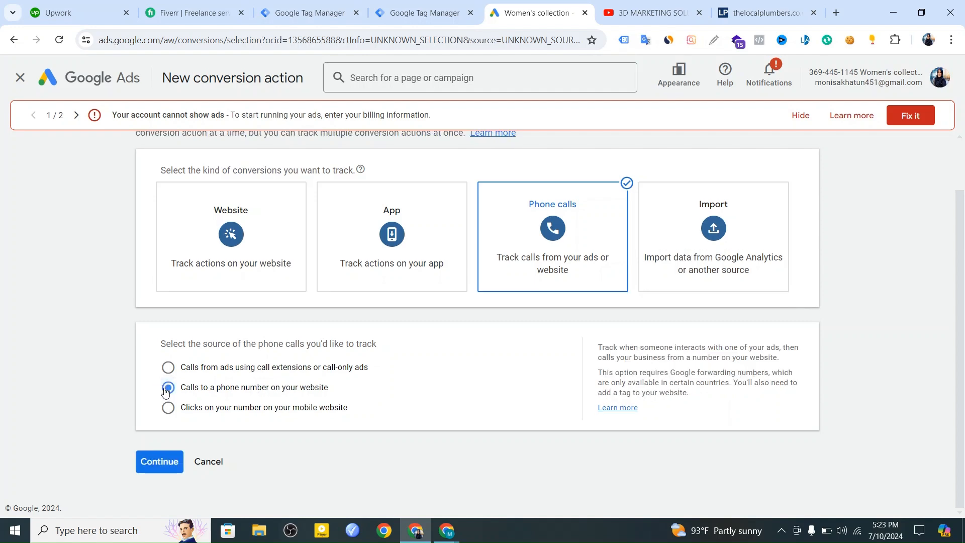
left_click(160, 462)
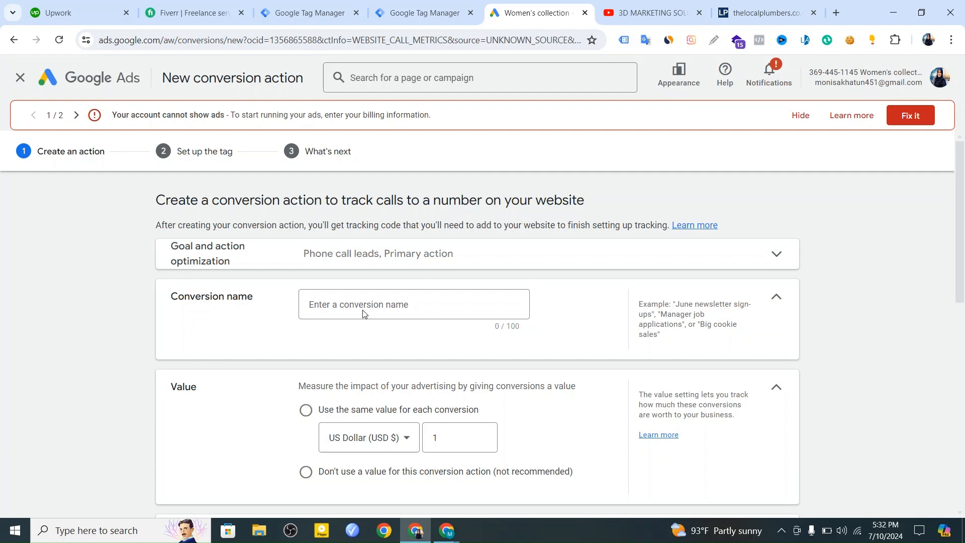
Name the conversion action "Call - conversion".
scroll(362, 312, "down", 10)
scroll(369, 282, "up", 4)
scroll(372, 259, "up", 8)
key("Tab")
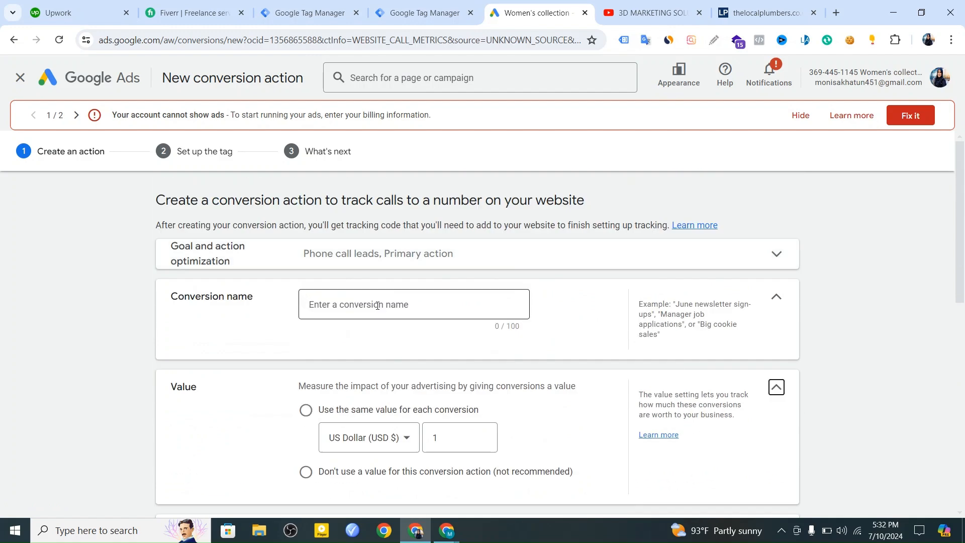
left_click(377, 305)
type("Call - conversio")
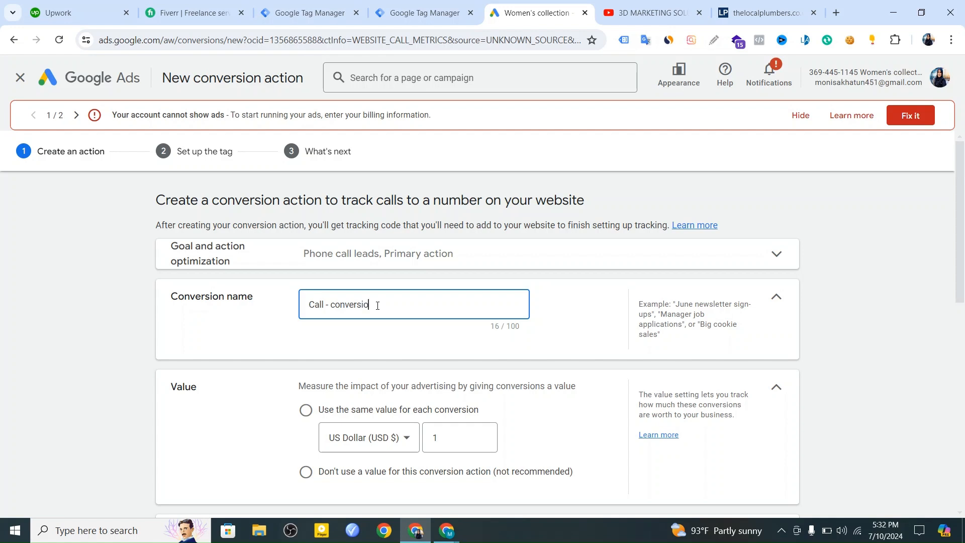
Set the conversion action to use the same value for each conversion.
scroll(390, 326, "down", 1)
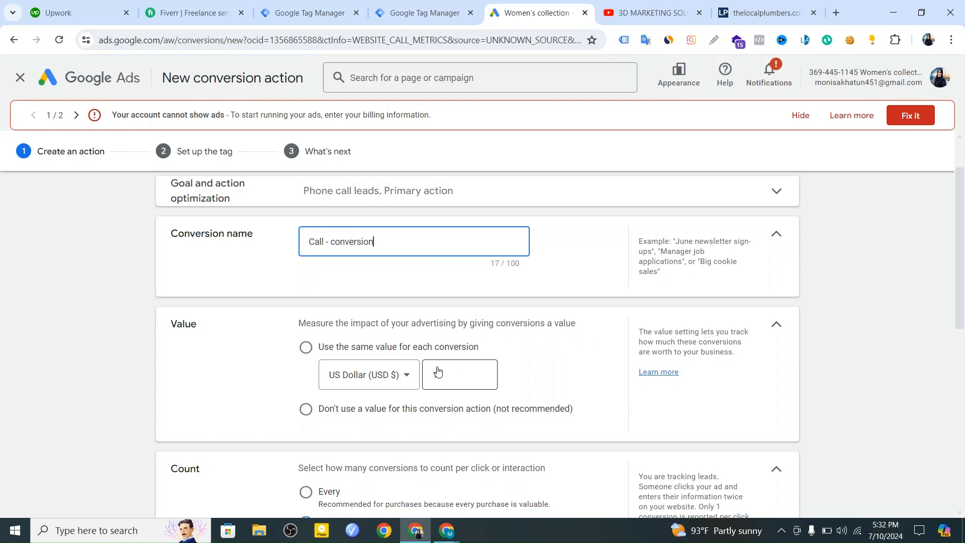
scroll(441, 371, "down", 2)
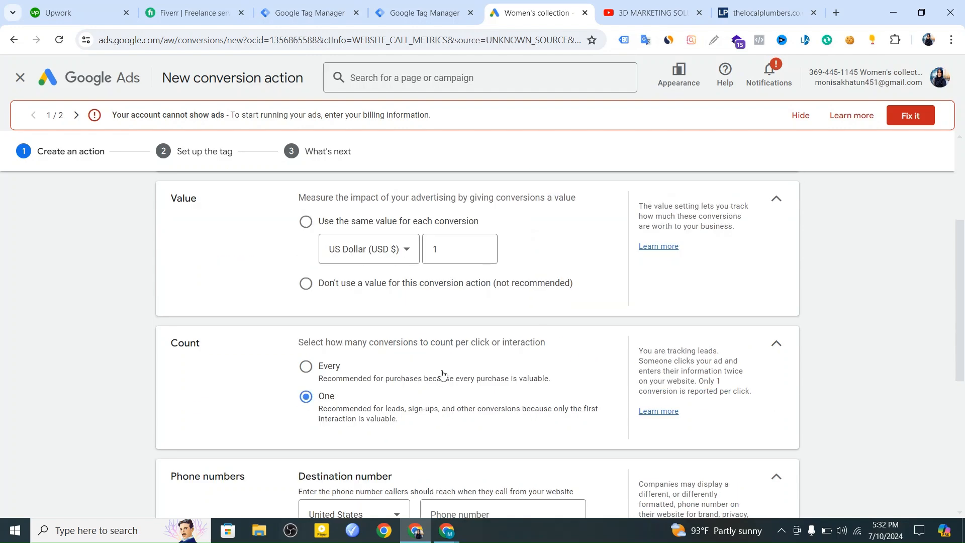
left_click(367, 251)
left_click(282, 254)
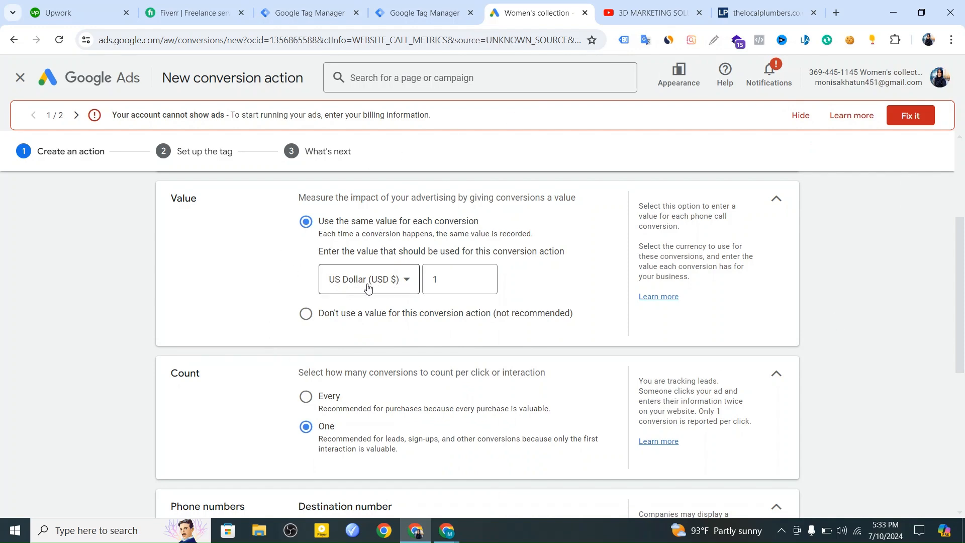
Copy the example phone number shown in the form and paste it as the destination number.
scroll(372, 285, "down", 2)
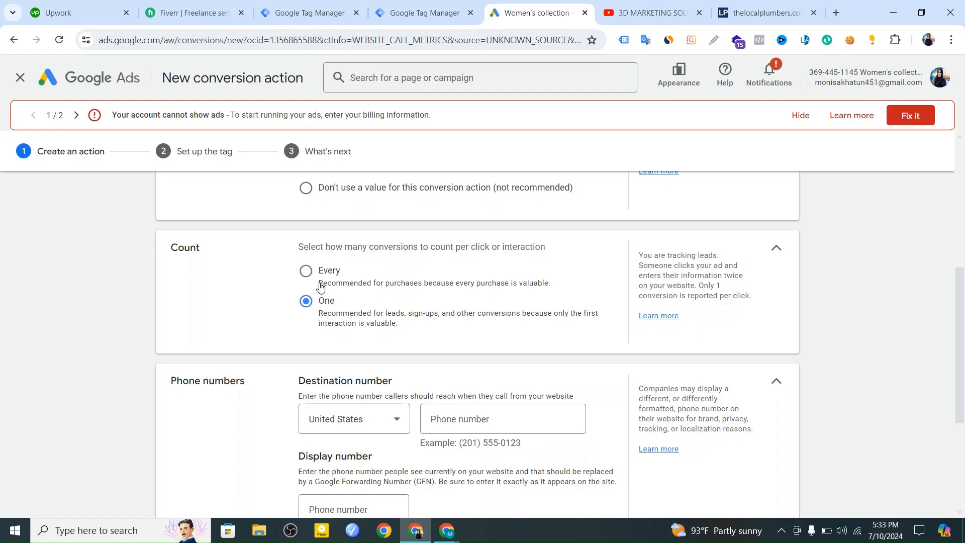
scroll(338, 277, "down", 2)
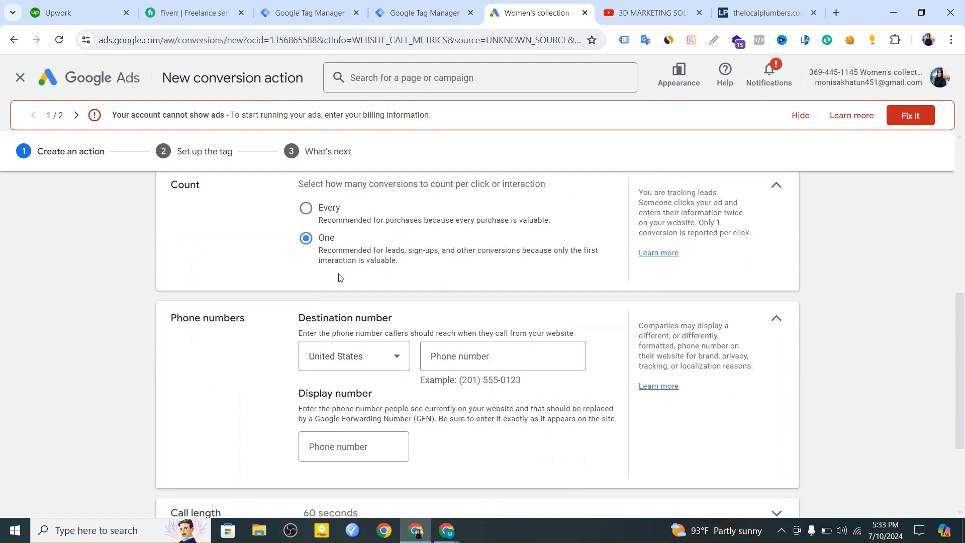
scroll(338, 274, "down", 1)
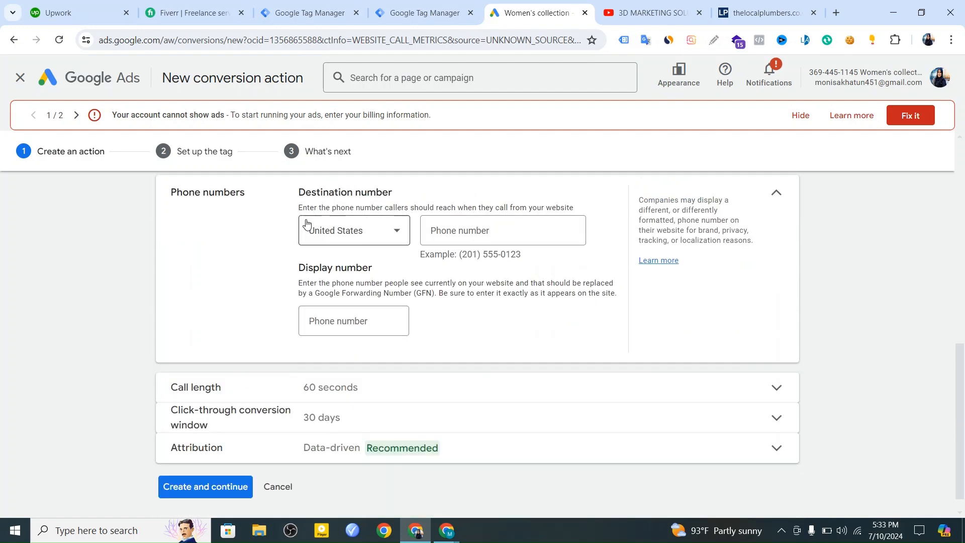
scroll(301, 224, "up", 3)
scroll(308, 224, "down", 2)
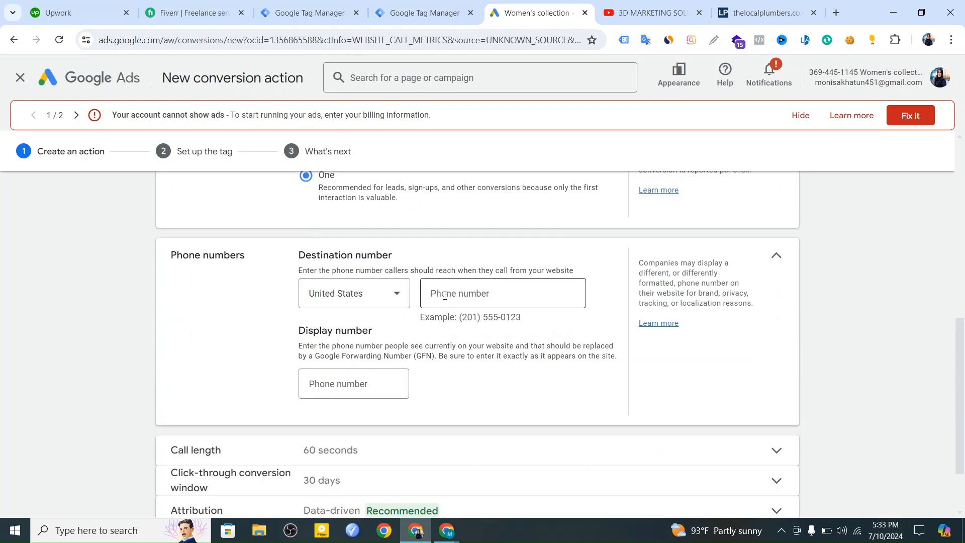
left_click_drag(523, 318, 464, 312)
right_click(474, 317)
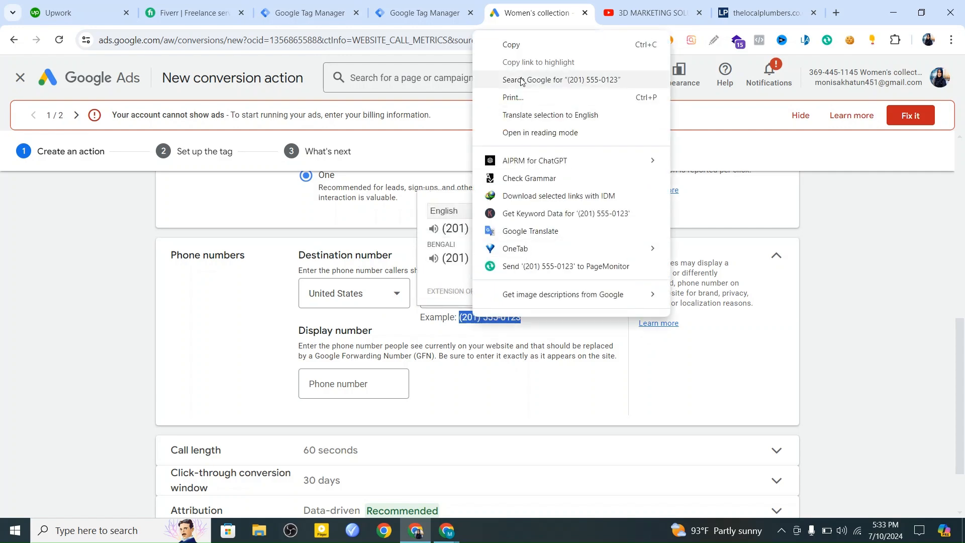
left_click(489, 44)
right_click(414, 316)
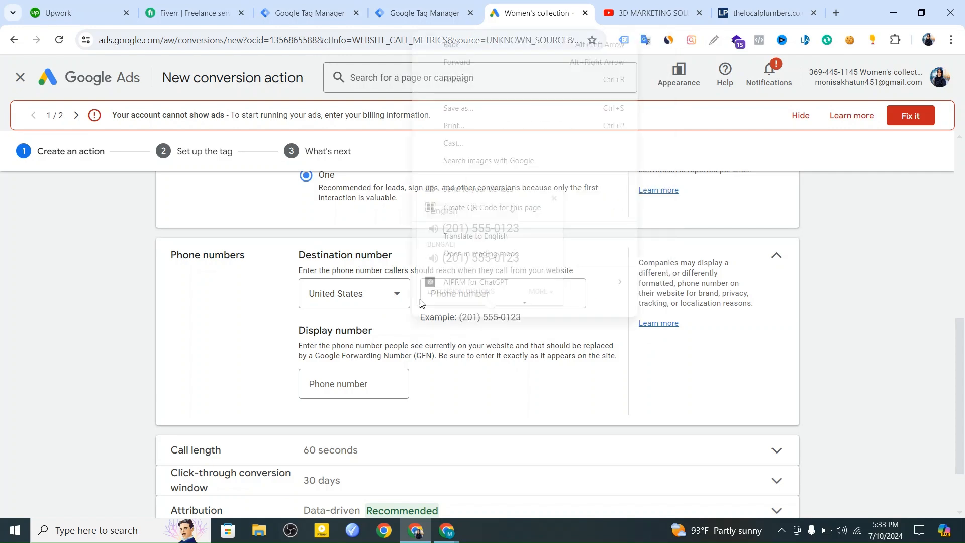
left_click_drag(423, 326, 426, 322)
right_click(458, 296)
left_click(548, 302)
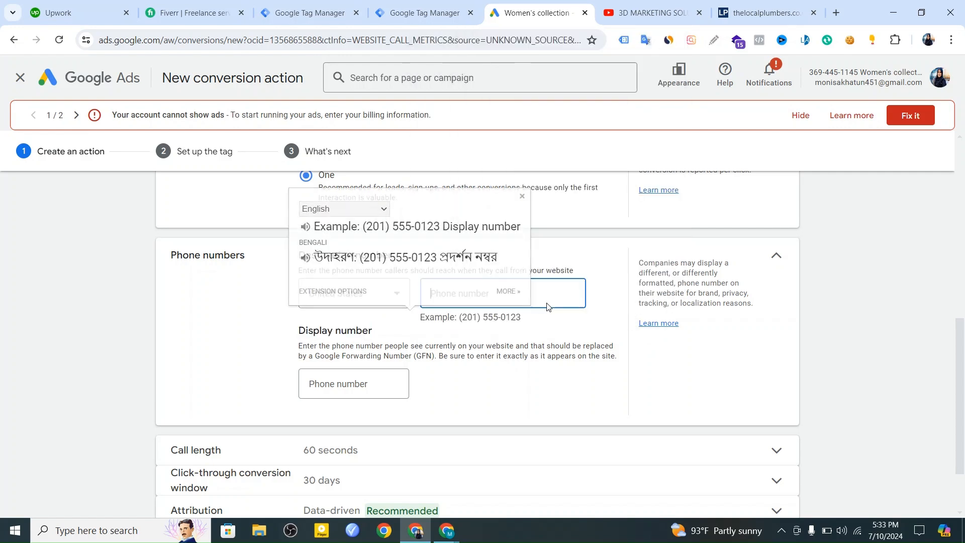
right_click(511, 293)
left_click(588, 159)
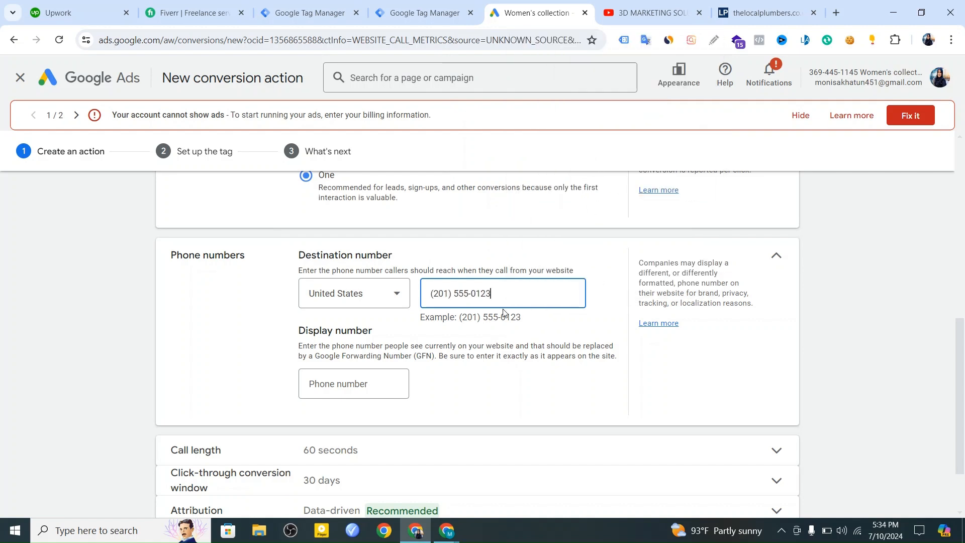
Examine the minimum call length and click-through conversion window settings of the new conversion action.
scroll(362, 374, "down", 2)
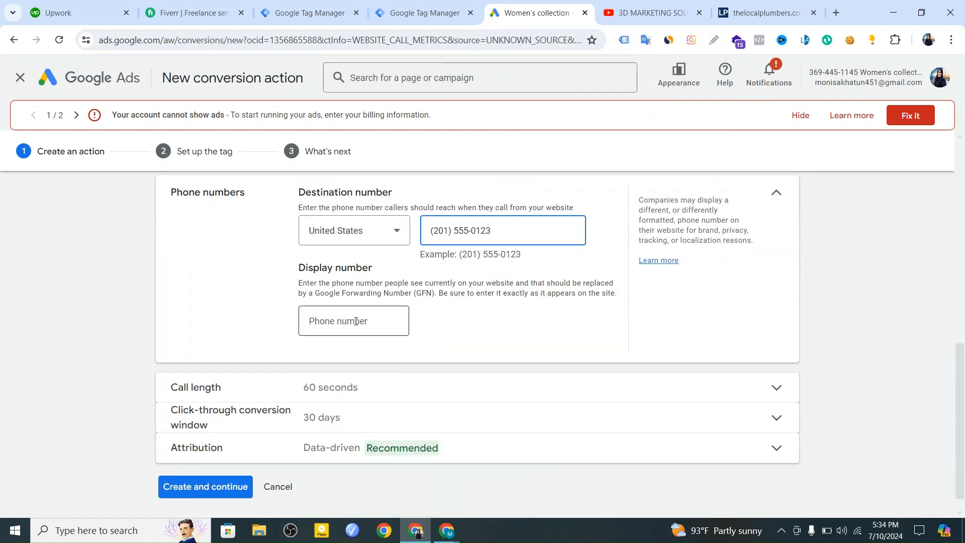
scroll(356, 321, "down", 1)
left_click(336, 368)
left_click_drag(345, 400, 303, 404)
left_click(224, 395)
double_click(317, 398)
double_click(317, 399)
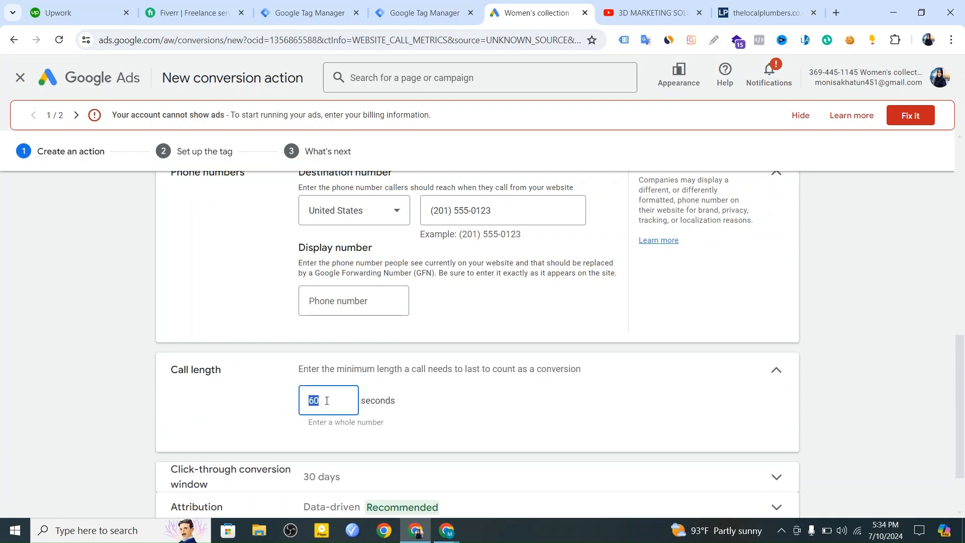
scroll(462, 381, "down", 2)
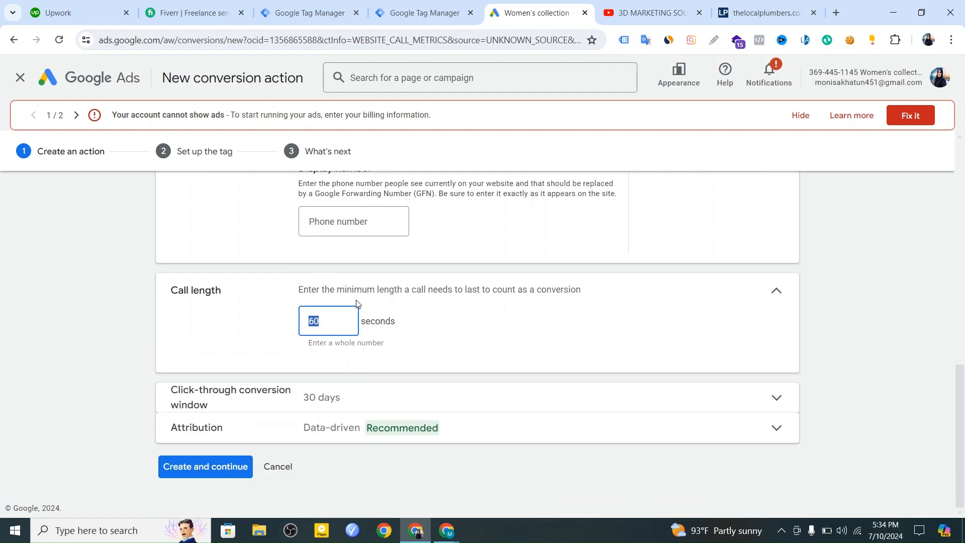
left_click(303, 397)
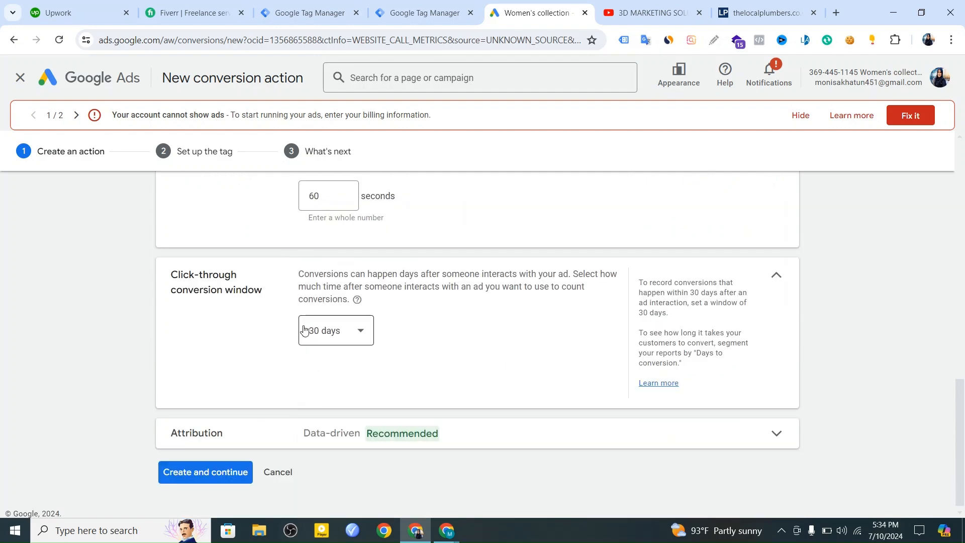
left_click_drag(279, 295, 165, 274)
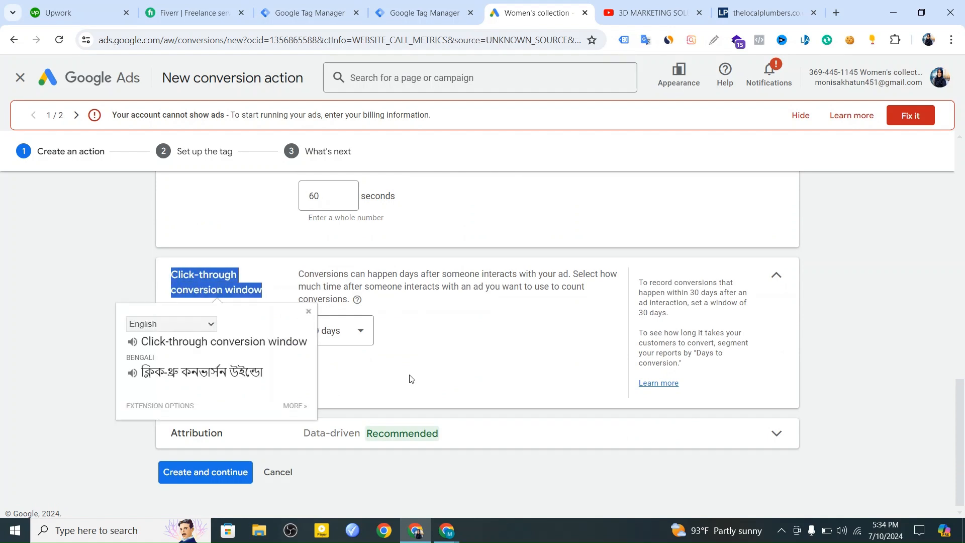
Create the conversion action and choose Google Tag Manager as the way to install its tag.
scroll(352, 301, "down", 1)
scroll(406, 321, "up", 1)
scroll(409, 320, "down", 1)
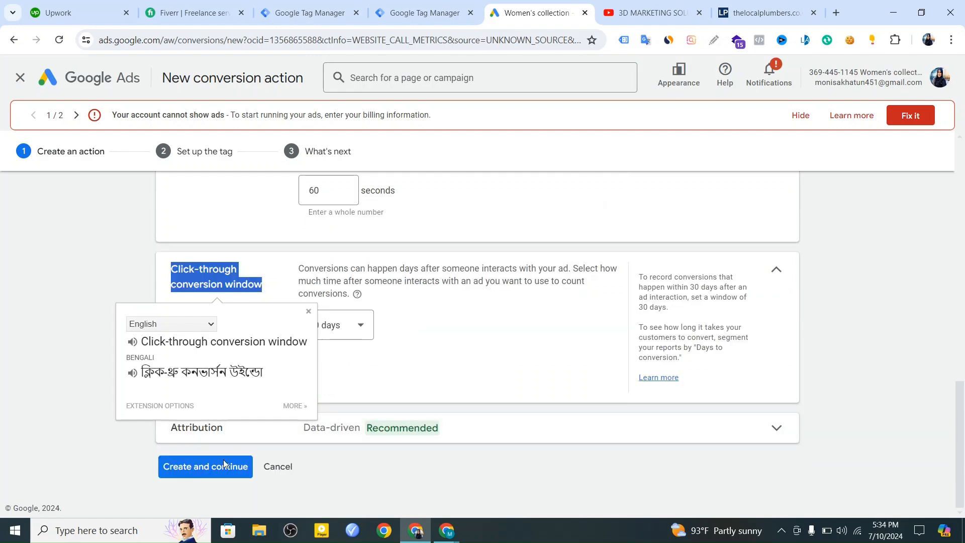
left_click(210, 473)
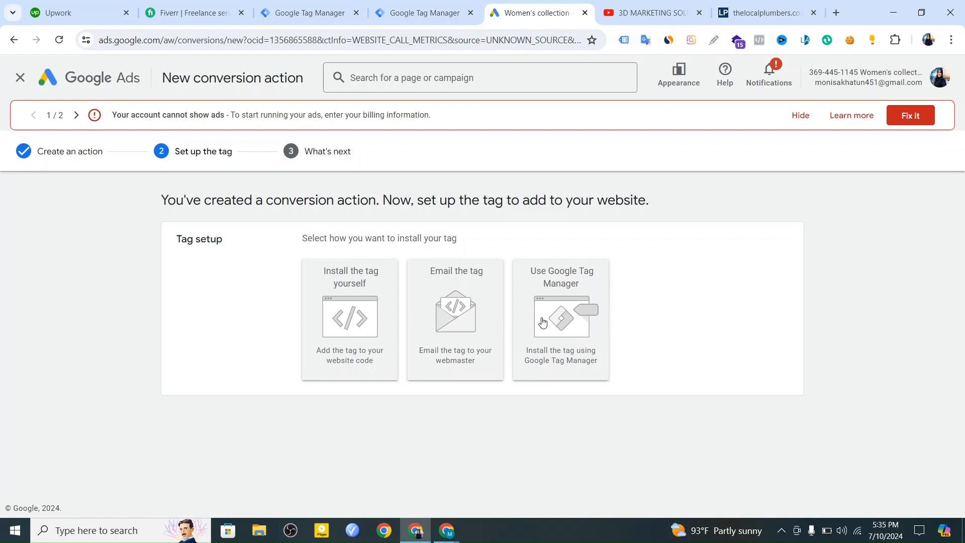
left_click(559, 297)
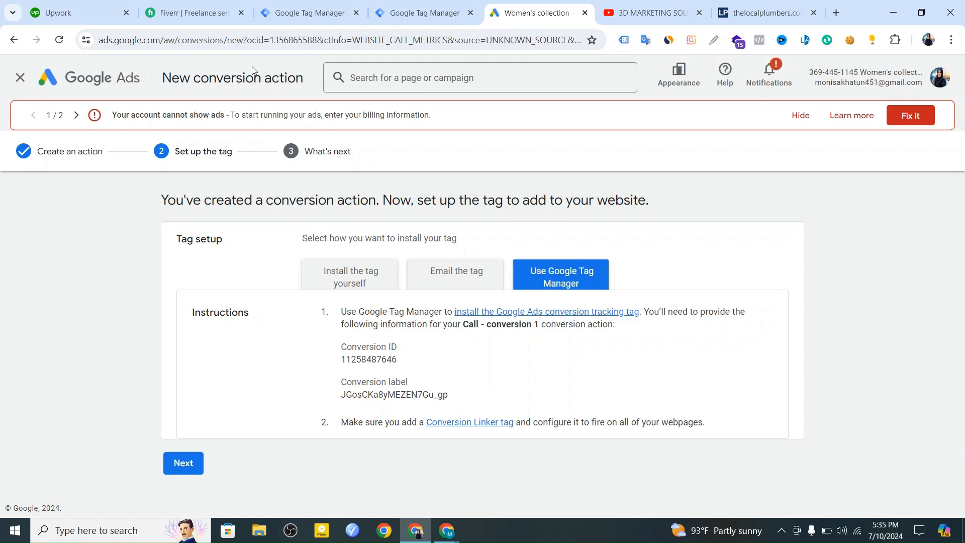
Switch to Google Tag Manager and bring up the workspace of the Clothing-web 1 container.
left_click(324, 11)
scroll(76, 382, "down", 3)
scroll(76, 361, "up", 3)
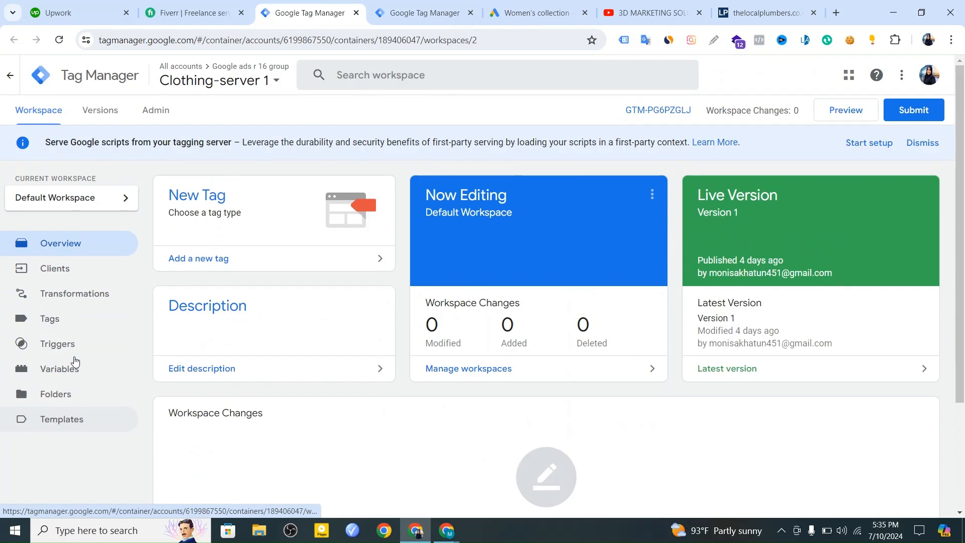
key("ctrl+Tab")
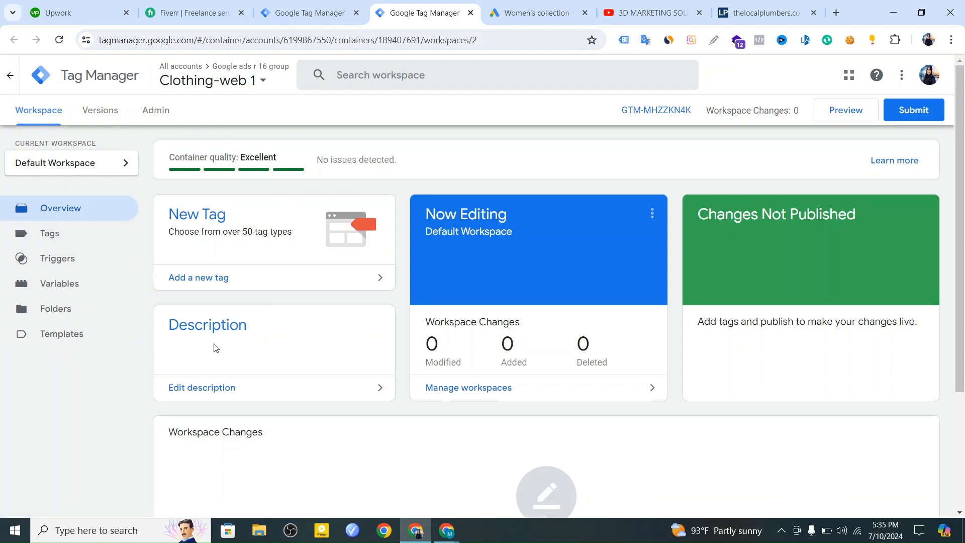
scroll(72, 384, "down", 1)
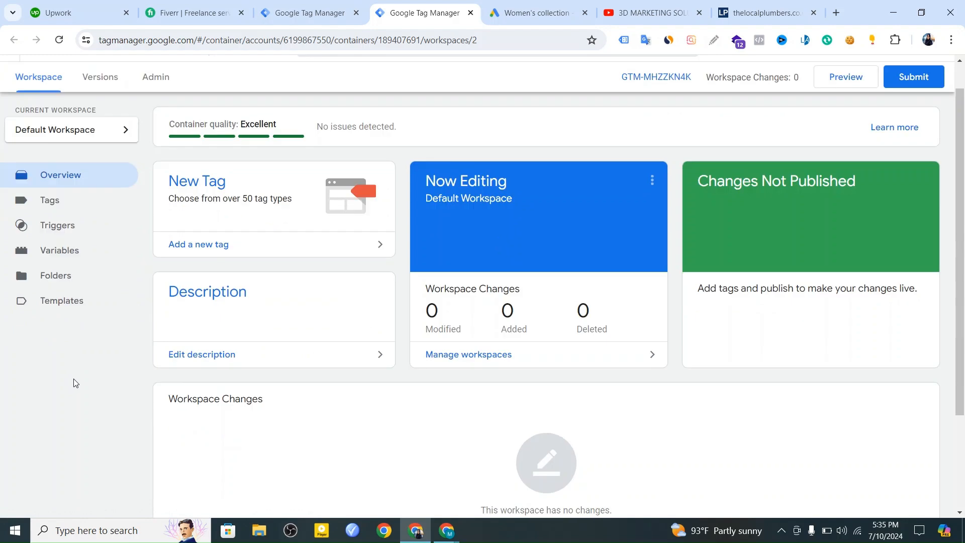
scroll(78, 378, "up", 1)
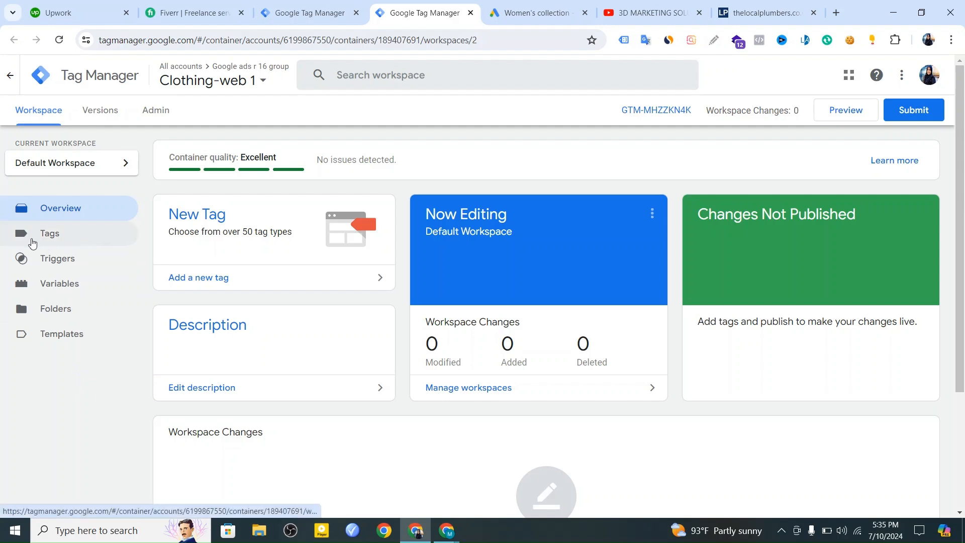
Look up the container's installation code and examine the container ID in the head snippet.
left_click(659, 111)
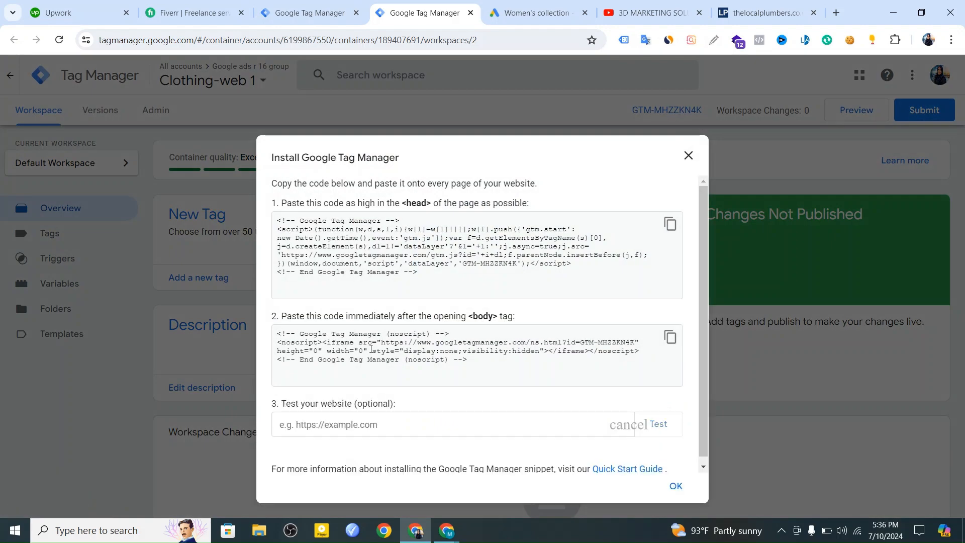
left_click_drag(461, 266, 516, 264)
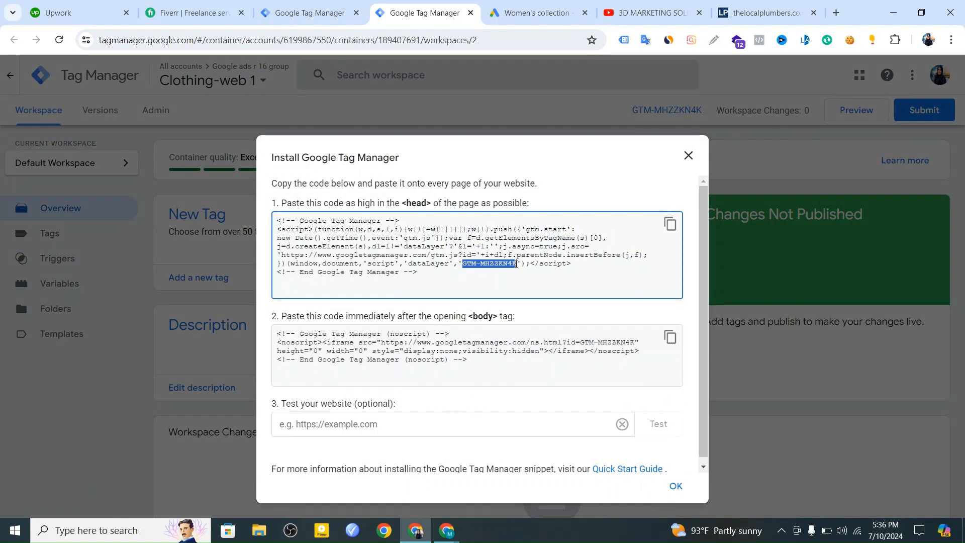
left_click(496, 278)
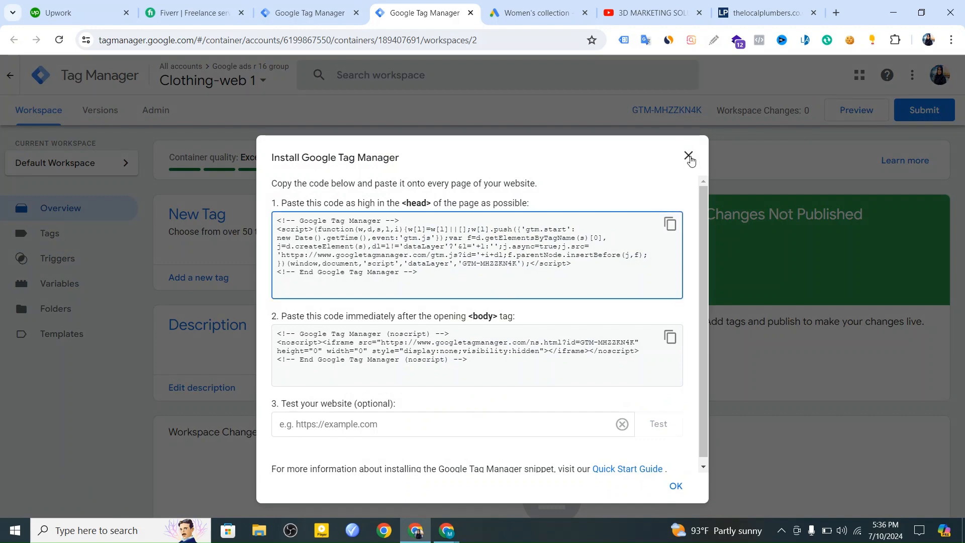
left_click(688, 156)
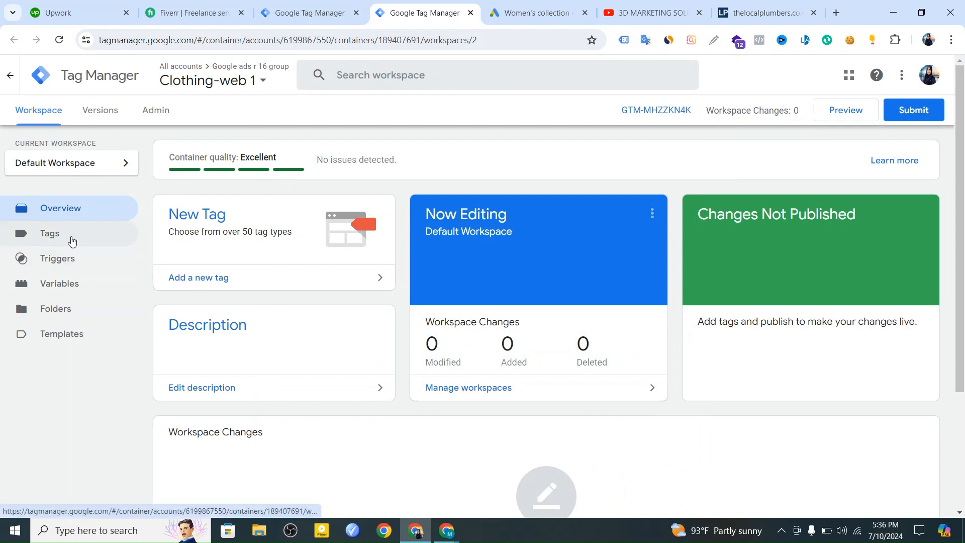
Start a new tag in the web container and set its type to Conversion Linker.
left_click(43, 237)
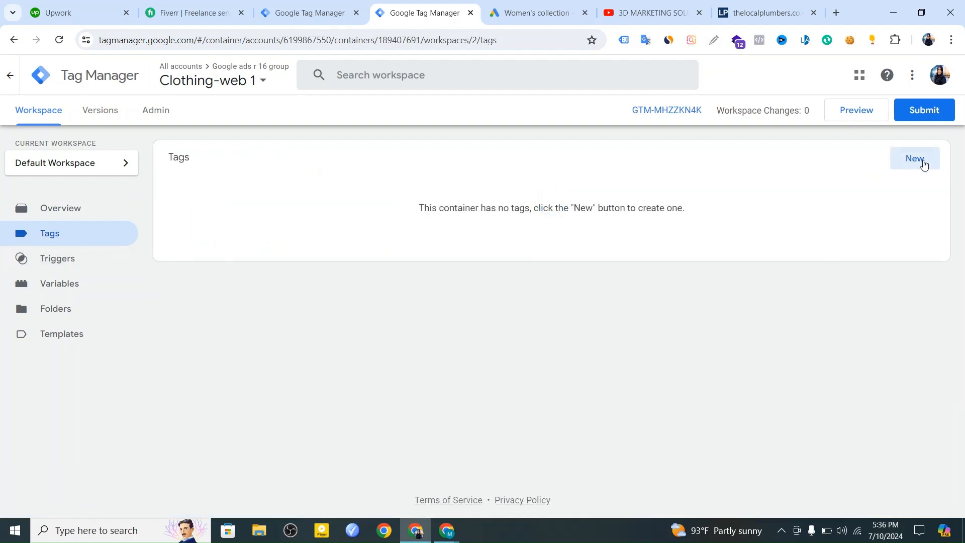
left_click(922, 161)
left_click(583, 180)
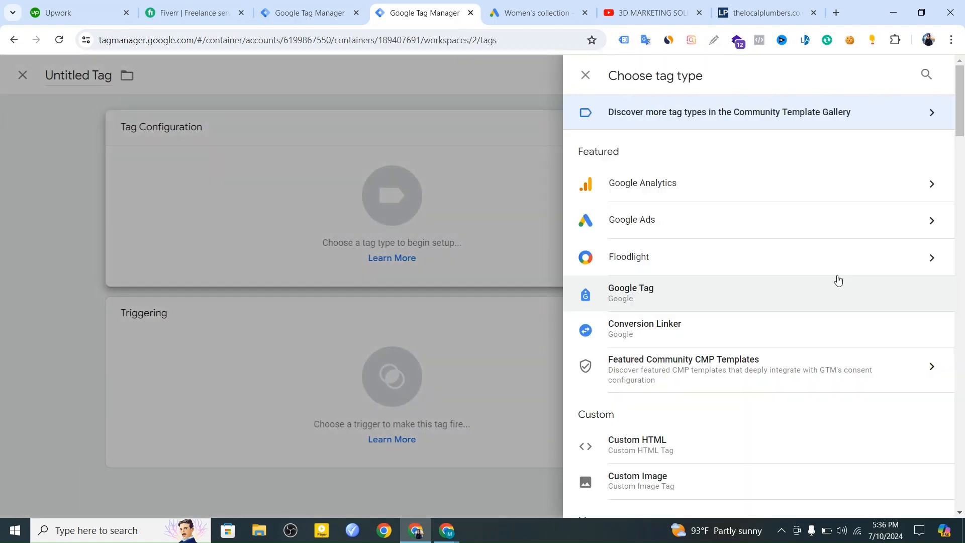
scroll(838, 279, "down", 1)
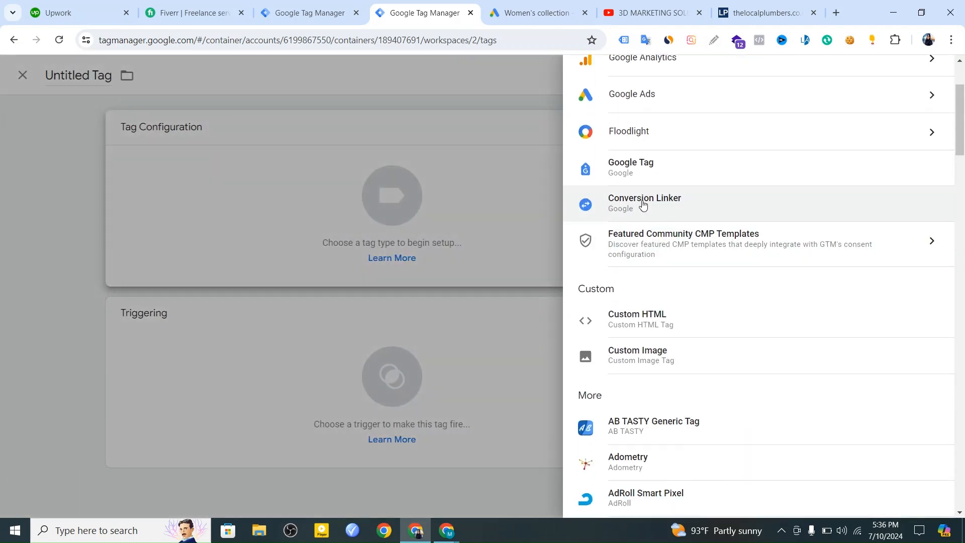
left_click(643, 203)
Make the Conversion Linker tag fire on All Pages and save it under the suggested name.
scroll(609, 412, "down", 2)
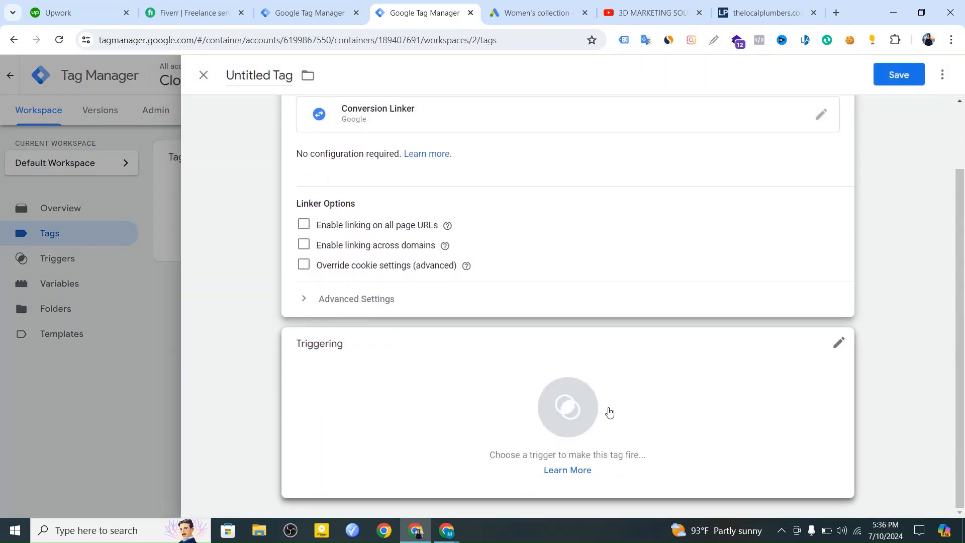
left_click(608, 410)
left_click(292, 138)
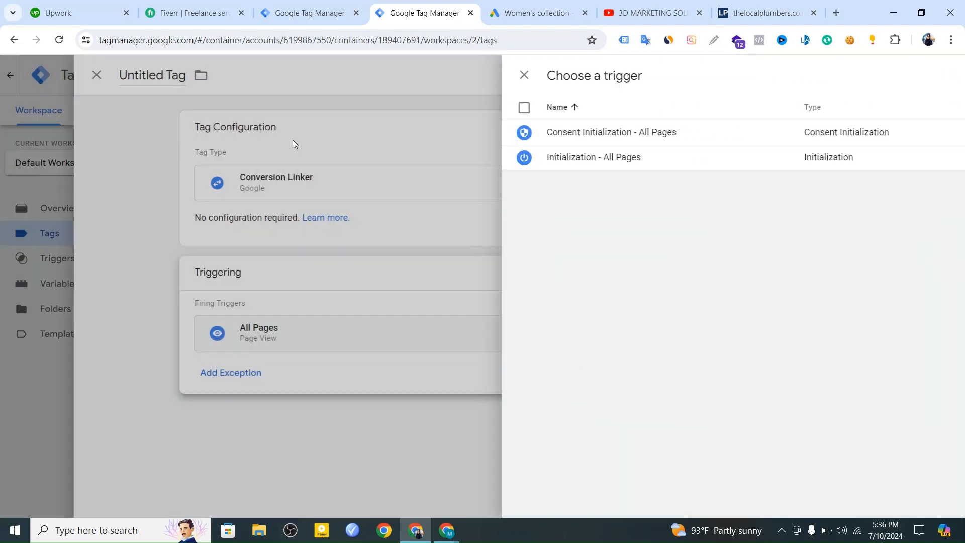
left_click(395, 217)
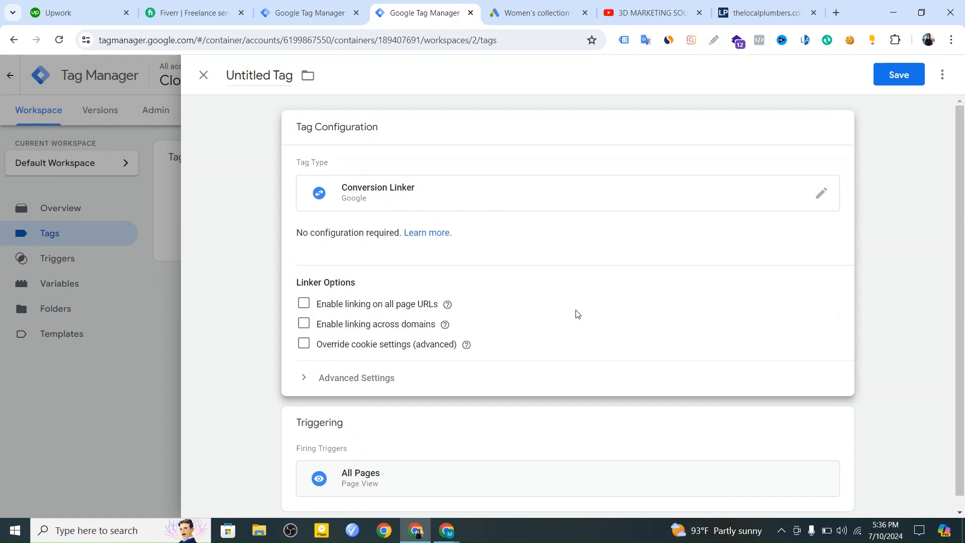
scroll(576, 312, "down", 1)
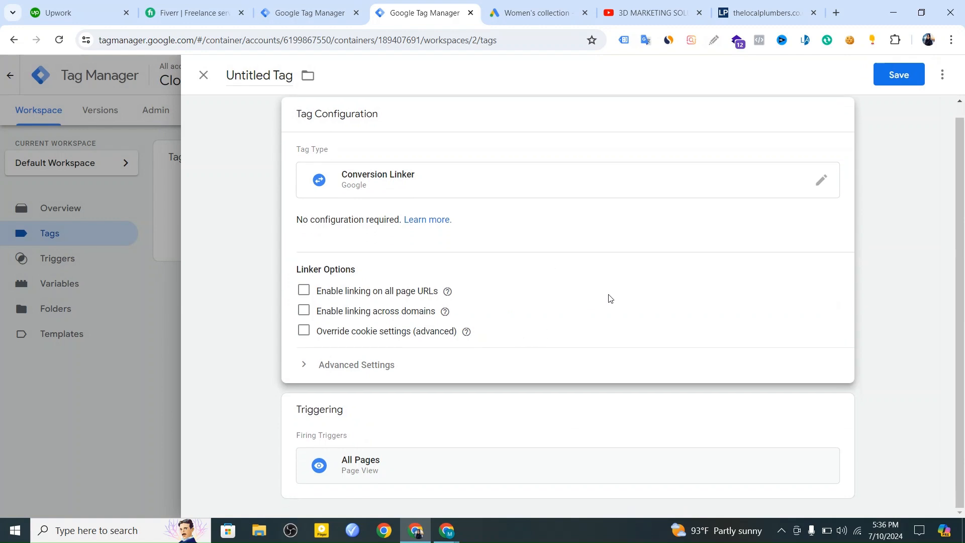
scroll(530, 395, "up", 1)
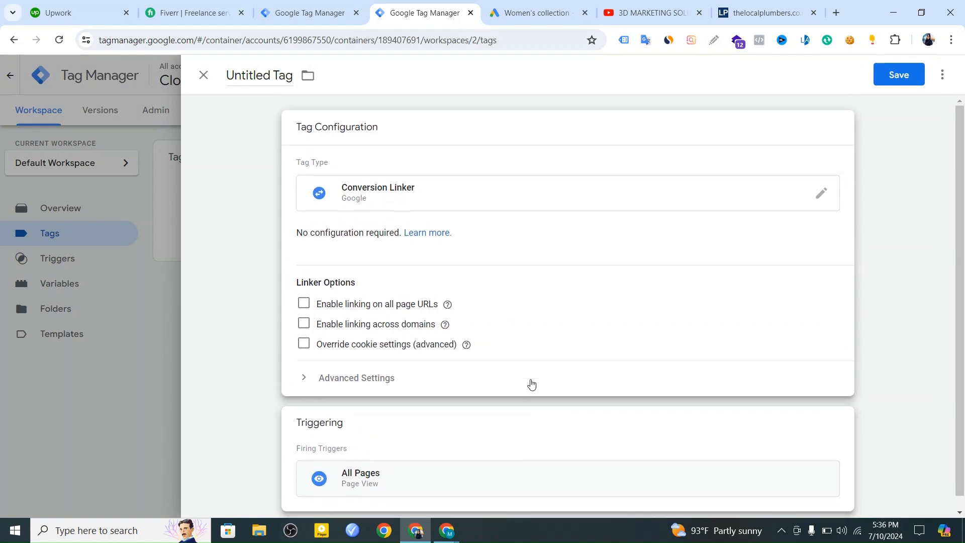
left_click(885, 83)
left_click(600, 268)
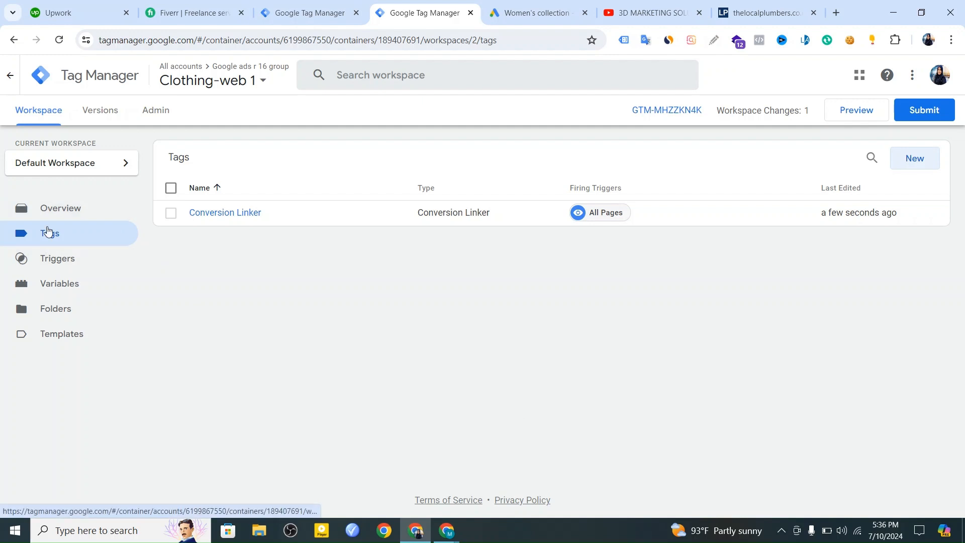
Enable the built-in variables Click Element, Click Classes, Click ID, Click Target, Click URL and Click Text, and review the variables list.
left_click(66, 285)
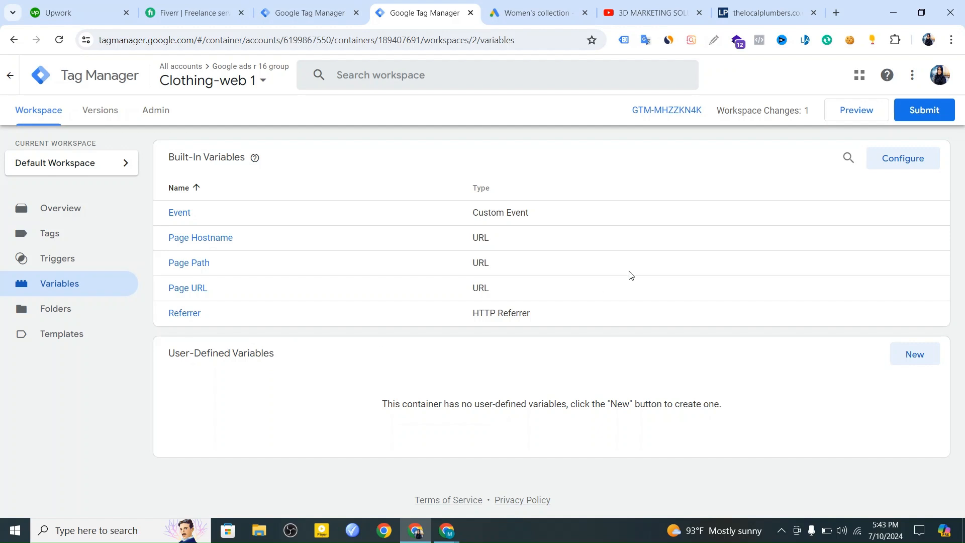
left_click(897, 169)
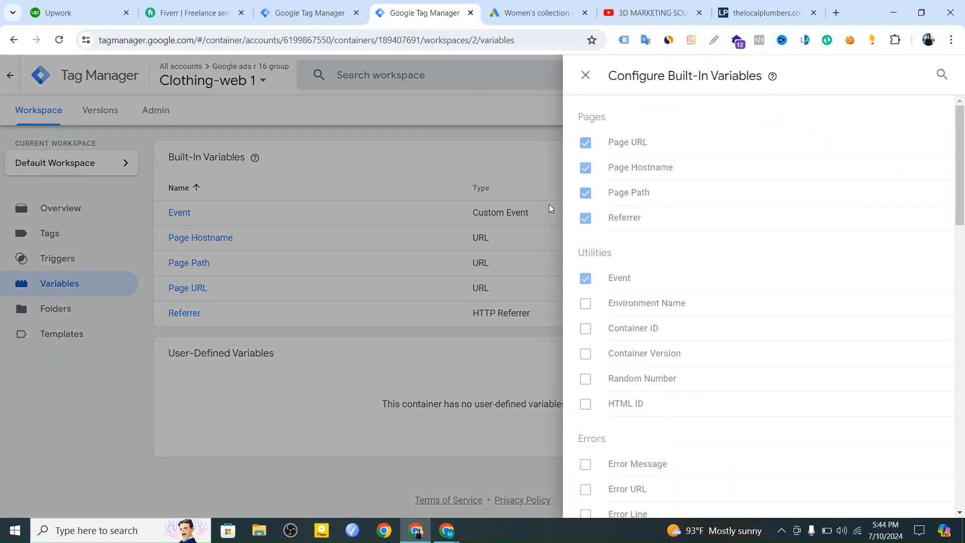
scroll(661, 302, "down", 10)
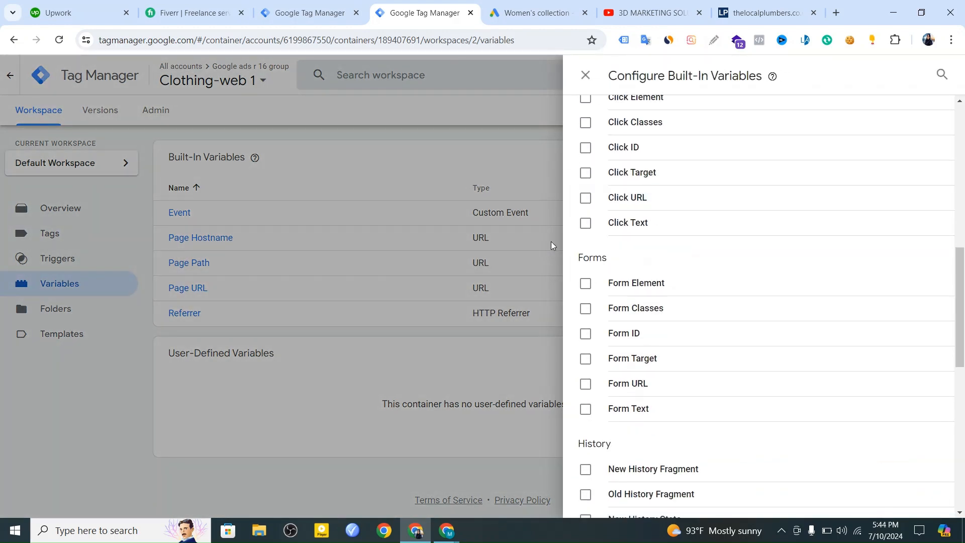
scroll(583, 261, "up", 1)
left_click(585, 285)
left_click(585, 260)
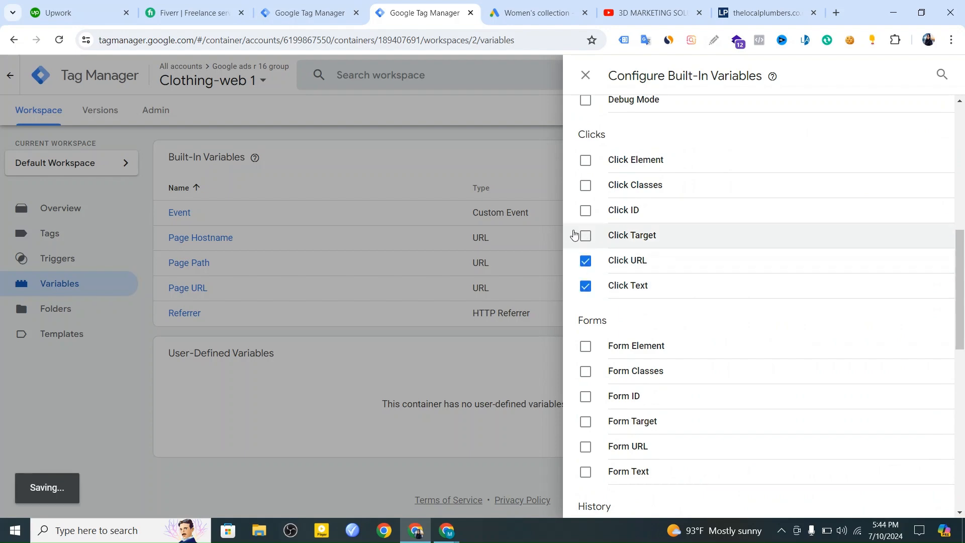
left_click(585, 235)
left_click(585, 210)
left_click(585, 185)
left_click(585, 160)
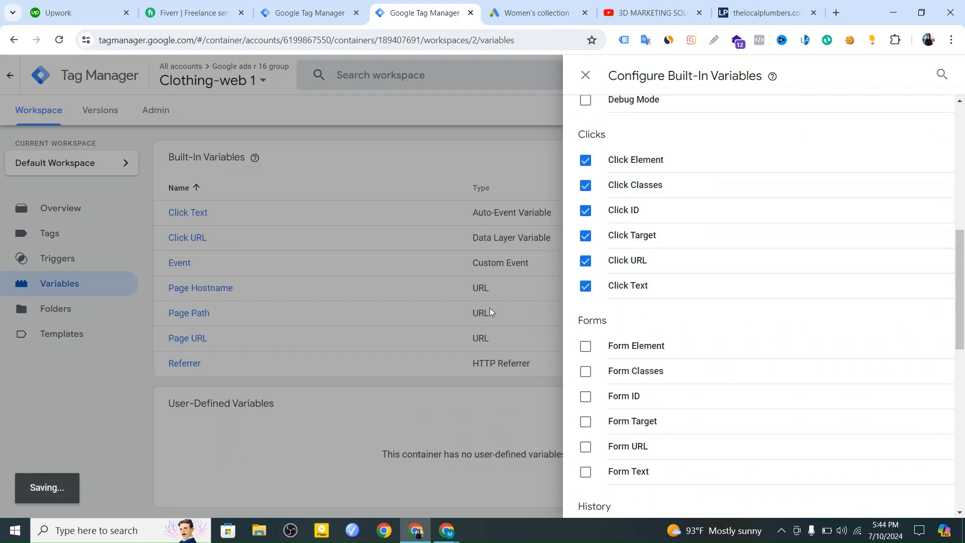
left_click(116, 381)
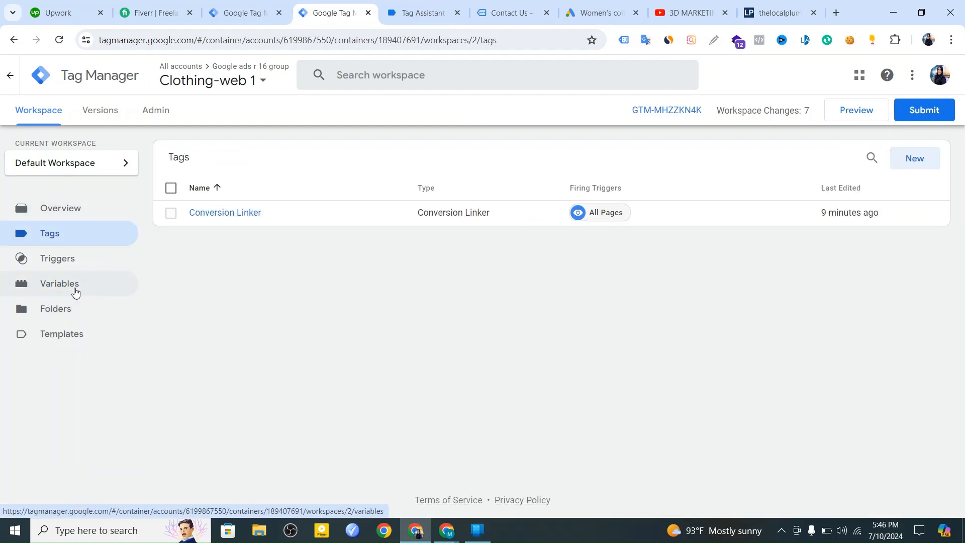
left_click(89, 296)
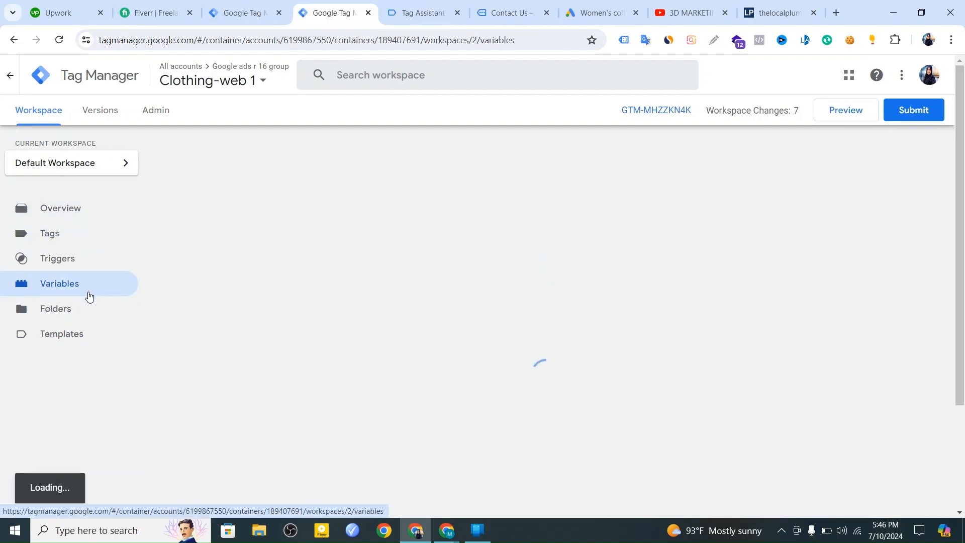
scroll(393, 306, "down", 3)
scroll(395, 305, "up", 3)
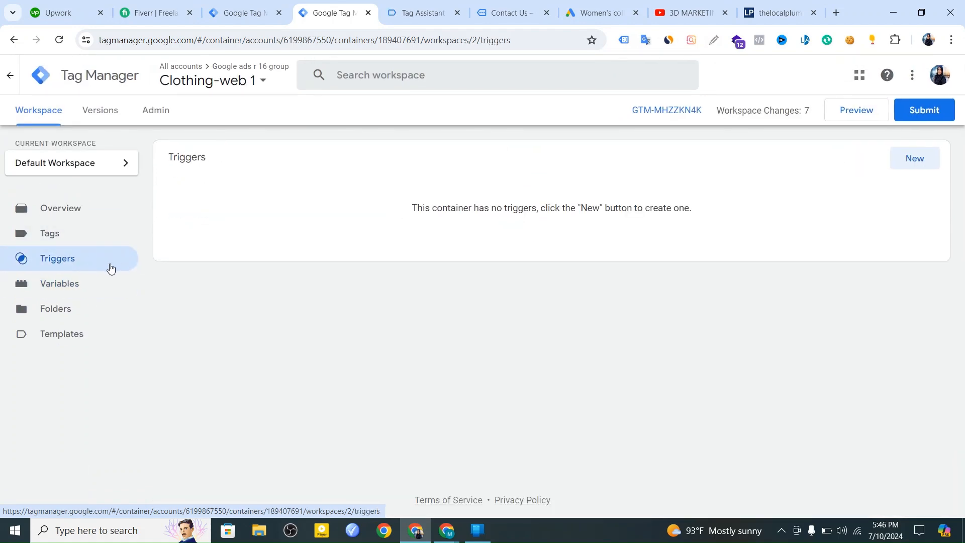
Start a new trigger in the web container and set its type to Click - All Elements.
left_click(912, 162)
left_click(508, 203)
scroll(711, 351, "down", 3)
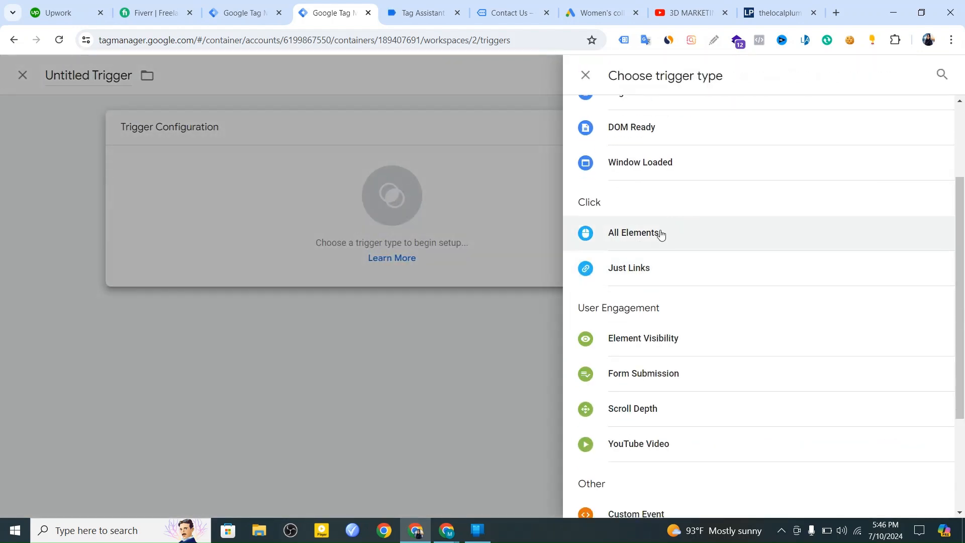
left_click(660, 234)
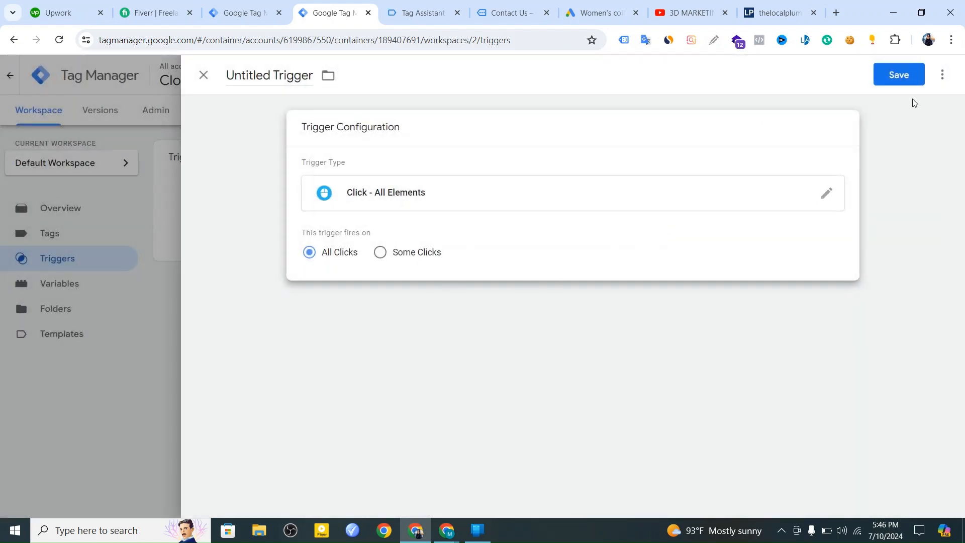
Save the trigger under the suggested name All Elements and start a preview session that connects Tag Assistant to the website.
left_click(905, 74)
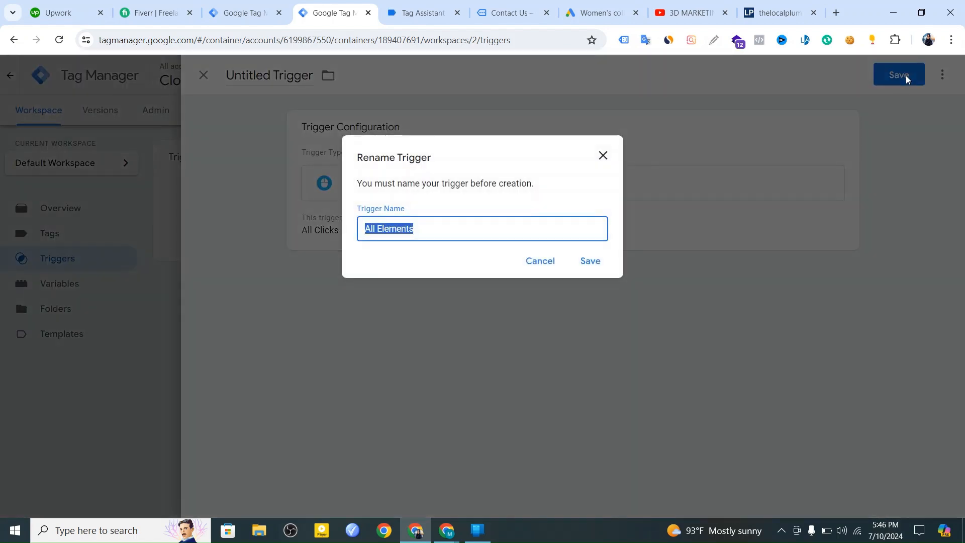
left_click(591, 262)
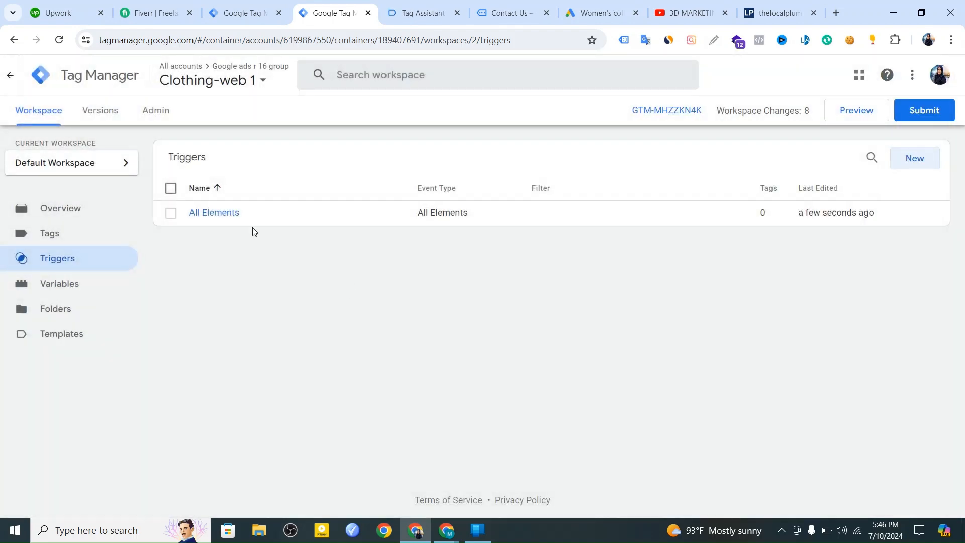
left_click(866, 116)
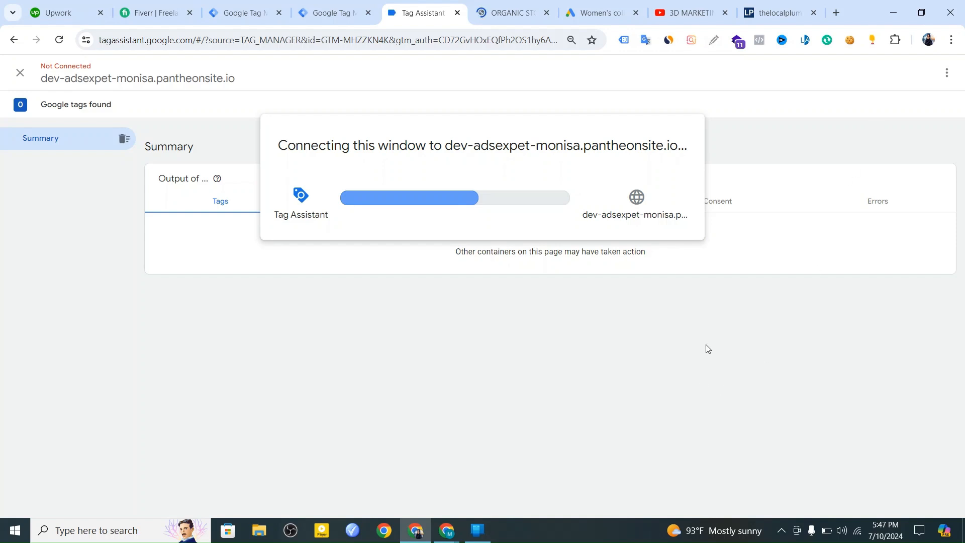
left_click(517, 14)
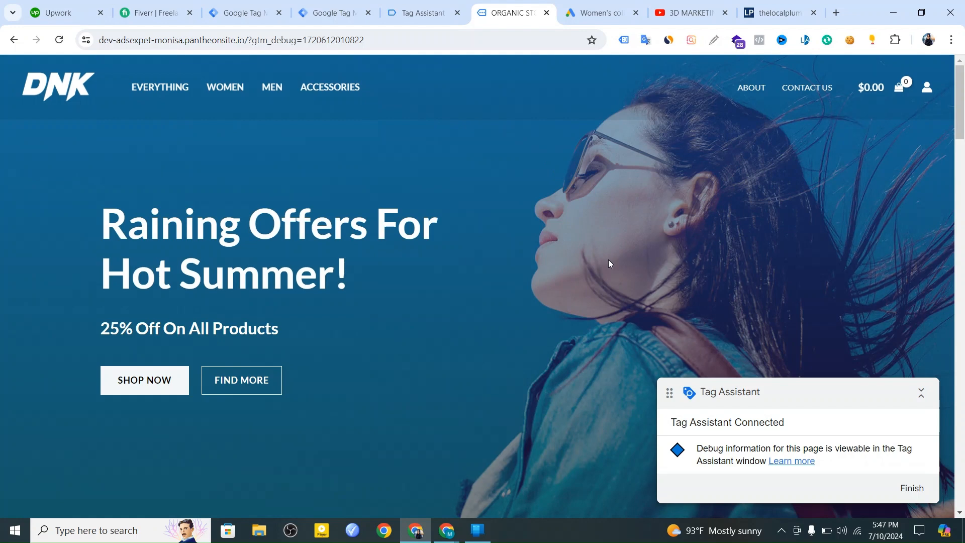
left_click(423, 13)
left_click(483, 270)
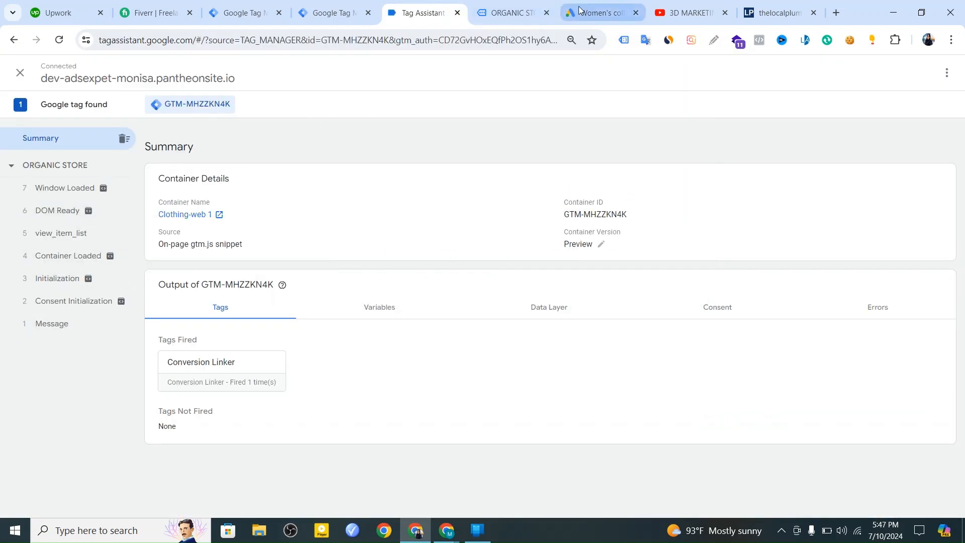
On the previewed website, go to the Contact Us page and test the Call us phone number link, opening and closing Phone Link.
left_click(513, 13)
scroll(635, 316, "down", 5)
scroll(638, 311, "down", 3)
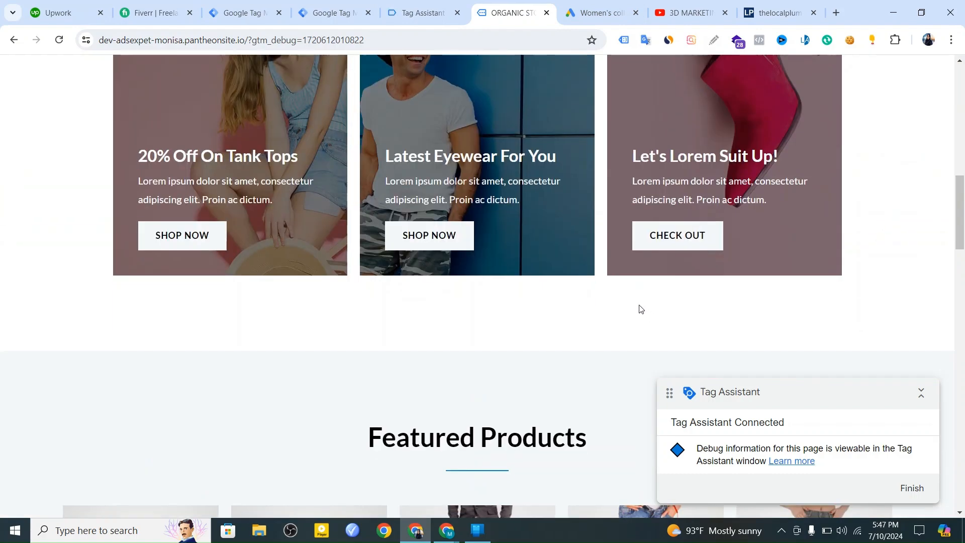
scroll(637, 307, "up", 10)
left_click(793, 87)
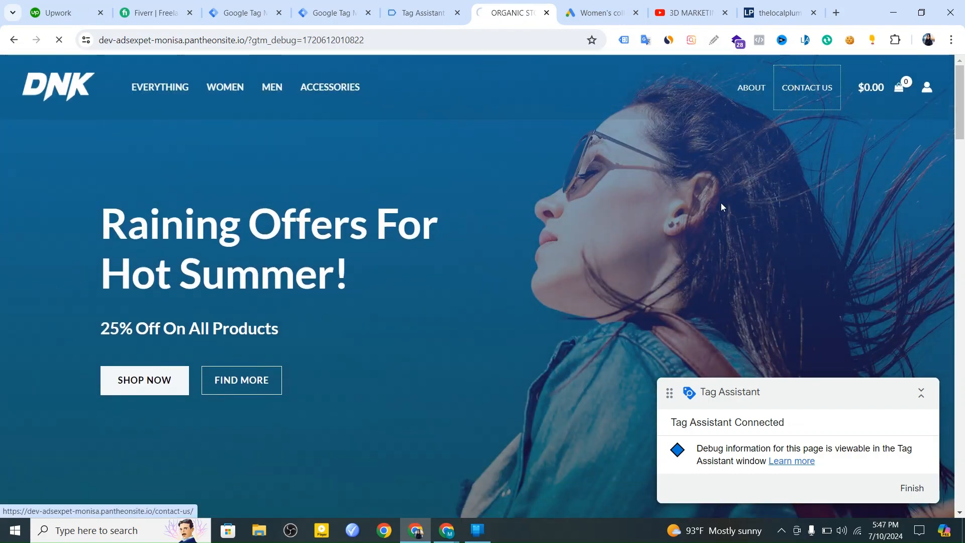
scroll(695, 228, "down", 5)
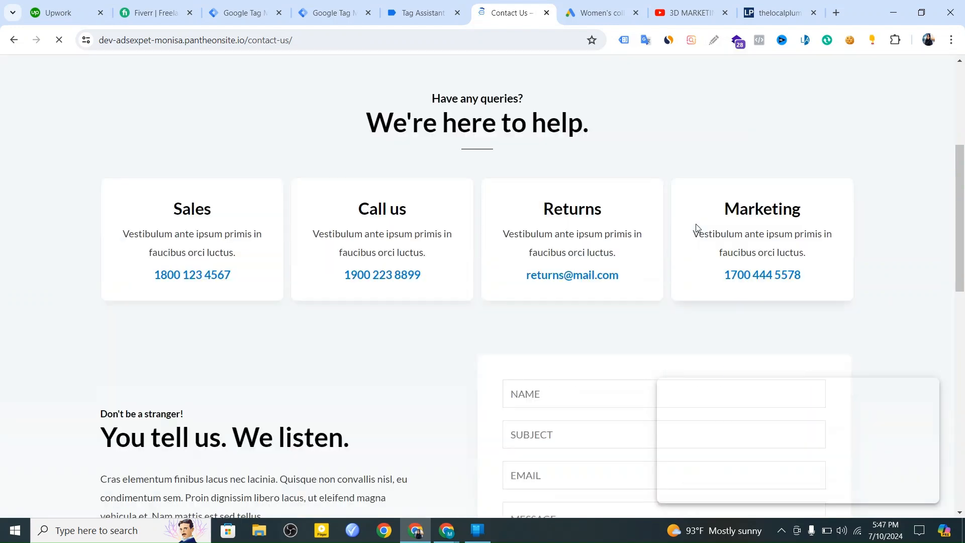
scroll(362, 181, "down", 1)
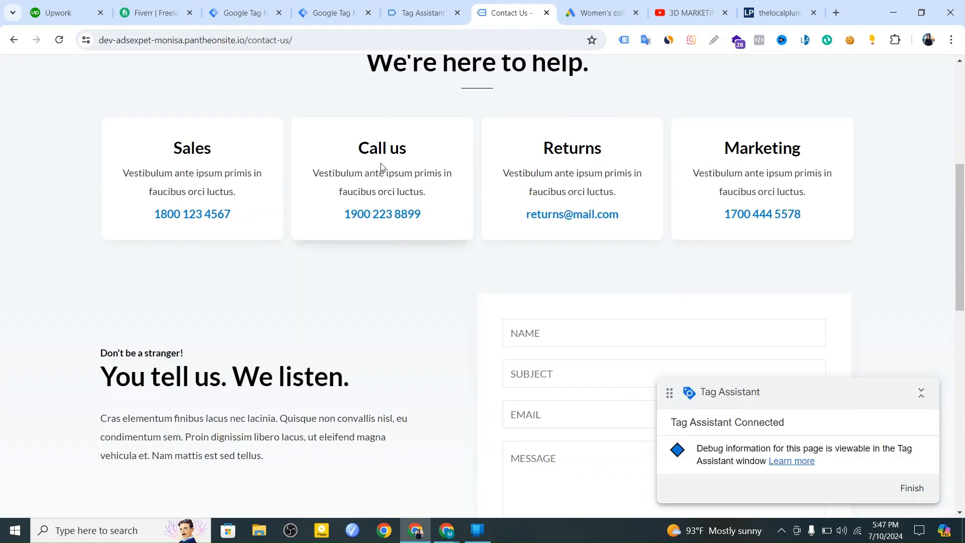
left_click(378, 215)
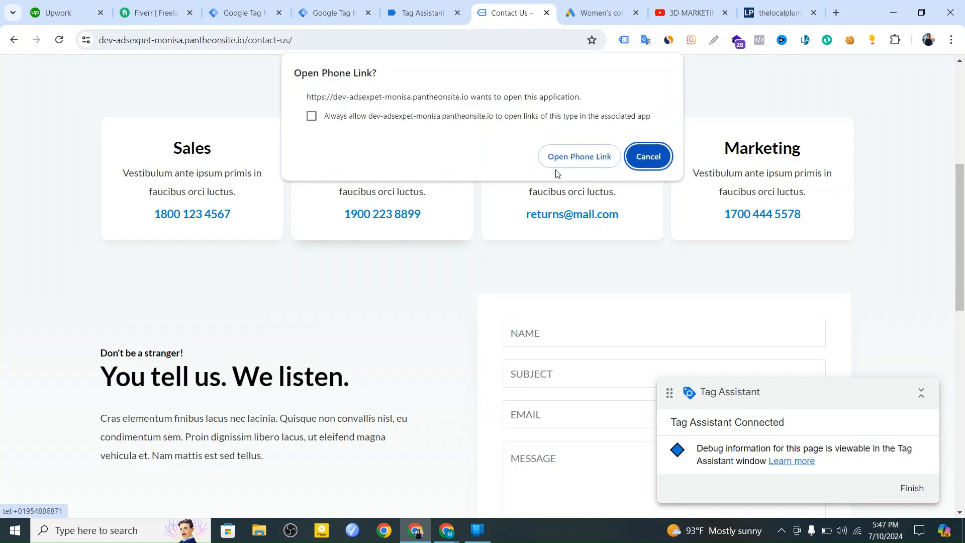
left_click(564, 158)
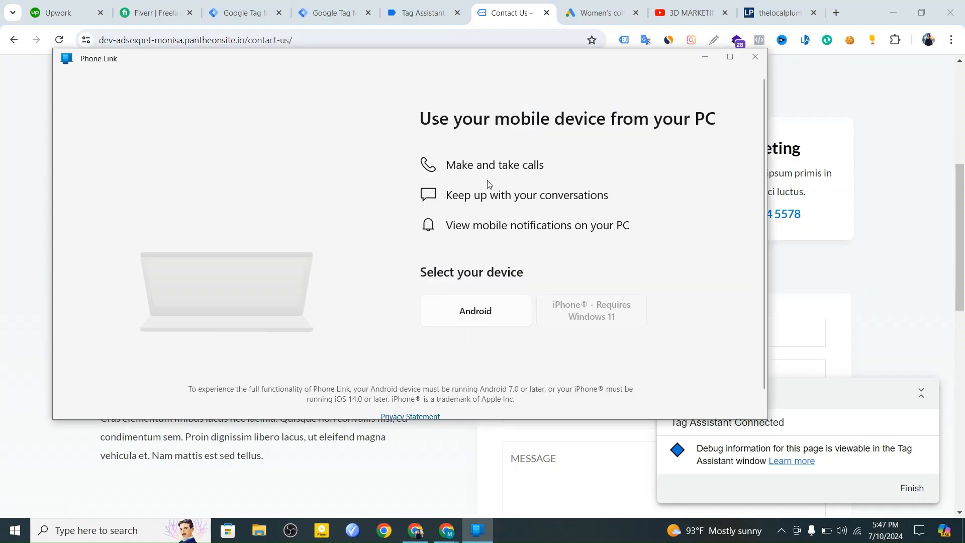
left_click(753, 58)
In Tag Assistant, examine the variables of the Contact Us page's Click event and select the Click Text value.
left_click(422, 12)
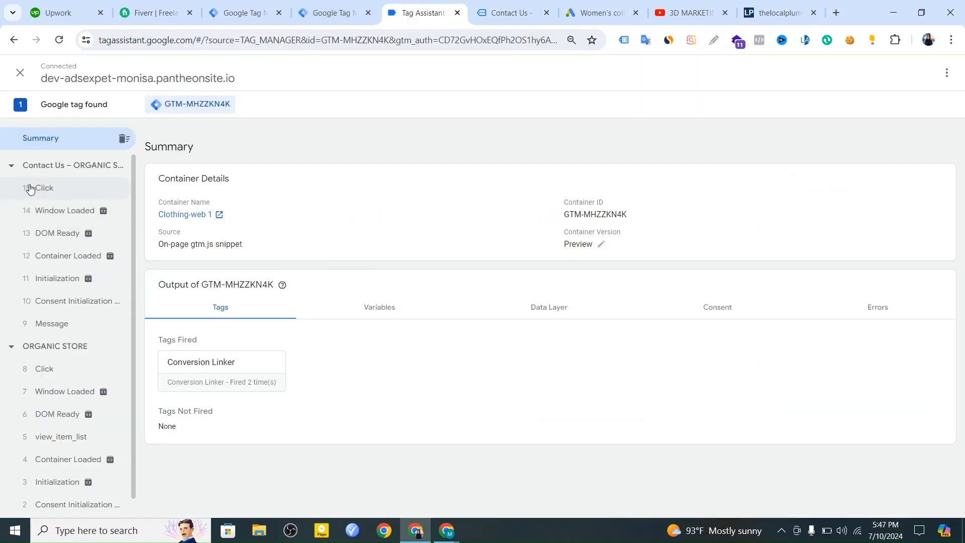
left_click(72, 188)
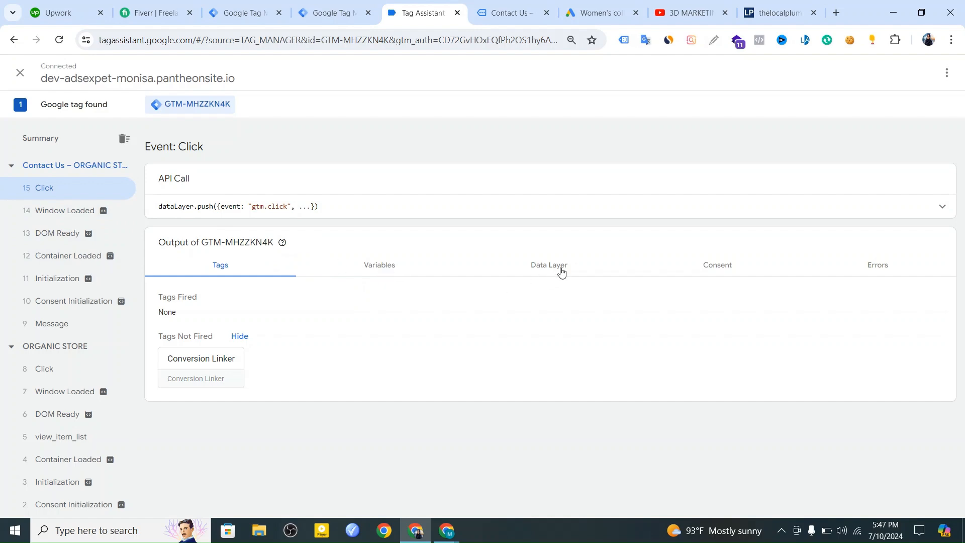
left_click(385, 266)
scroll(480, 401, "down", 6)
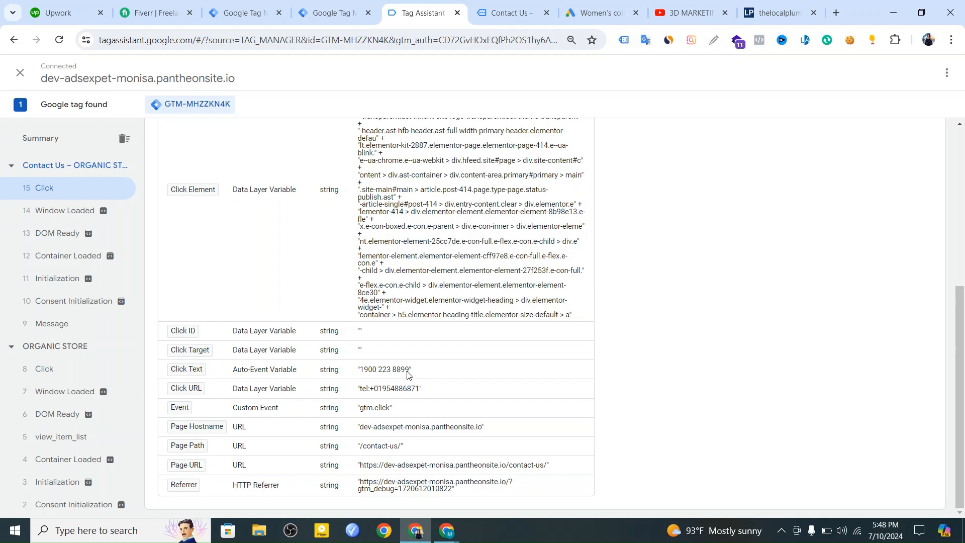
left_click_drag(407, 373, 367, 371)
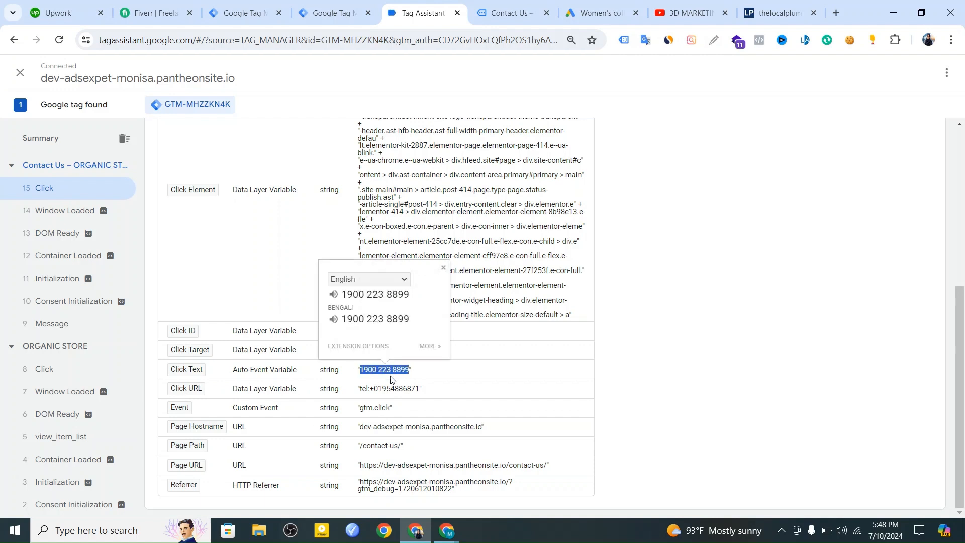
Edit the All Elements trigger in Tag Manager to fire on Some Clicks, with the condition Click Text equals.
left_click(337, 20)
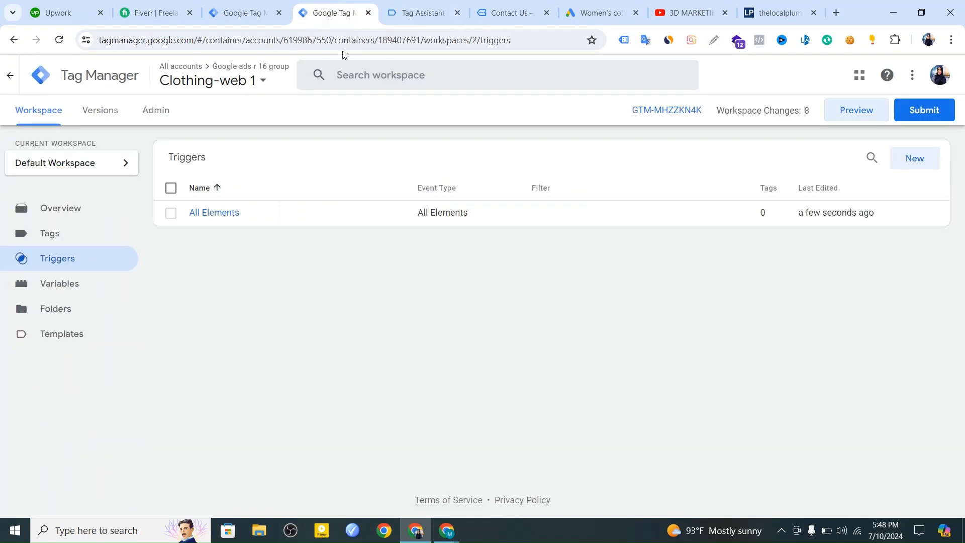
left_click(225, 216)
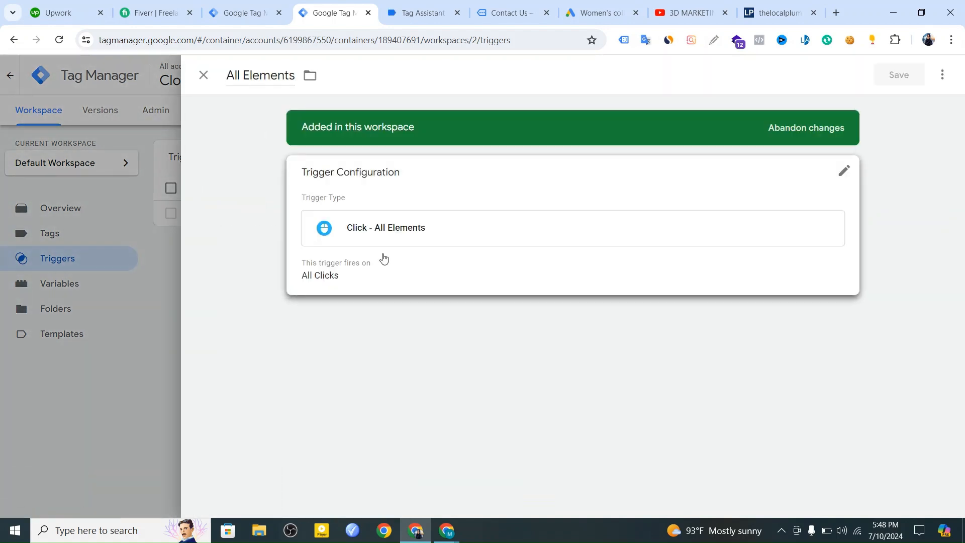
left_click(383, 240)
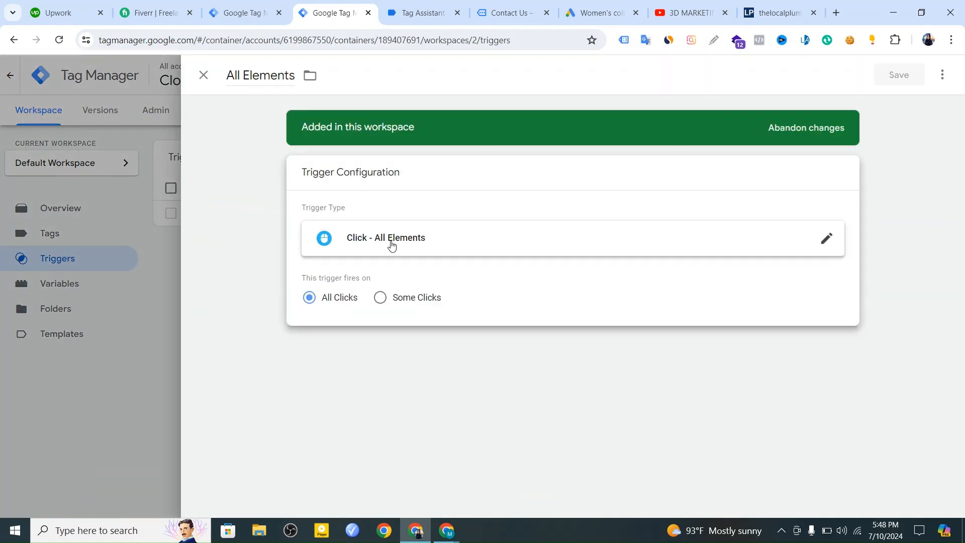
left_click(382, 298)
left_click(370, 354)
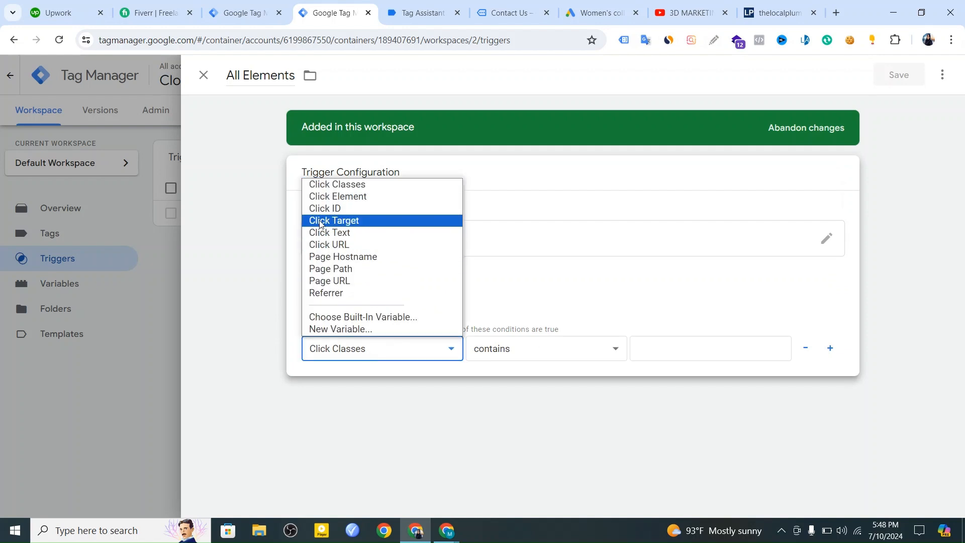
left_click(326, 234)
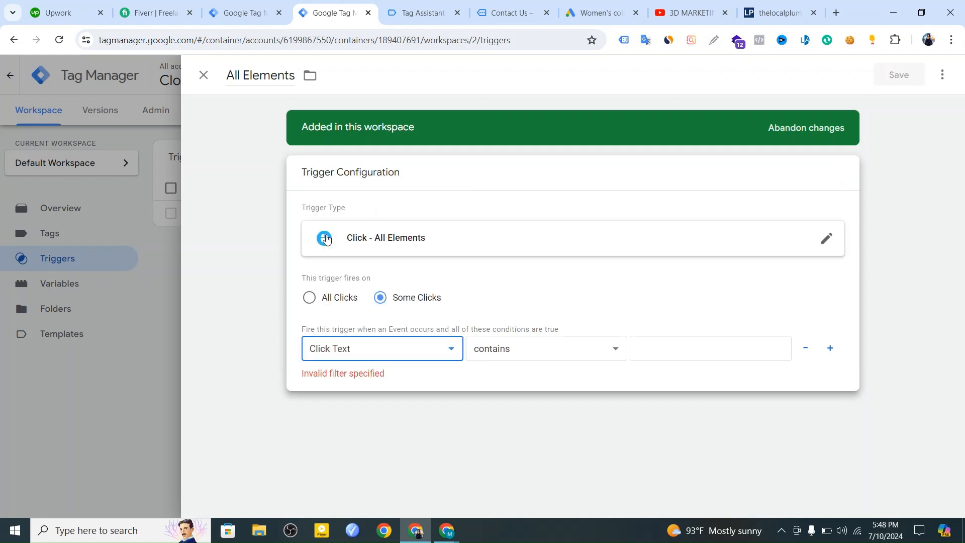
left_click(501, 352)
left_click(514, 125)
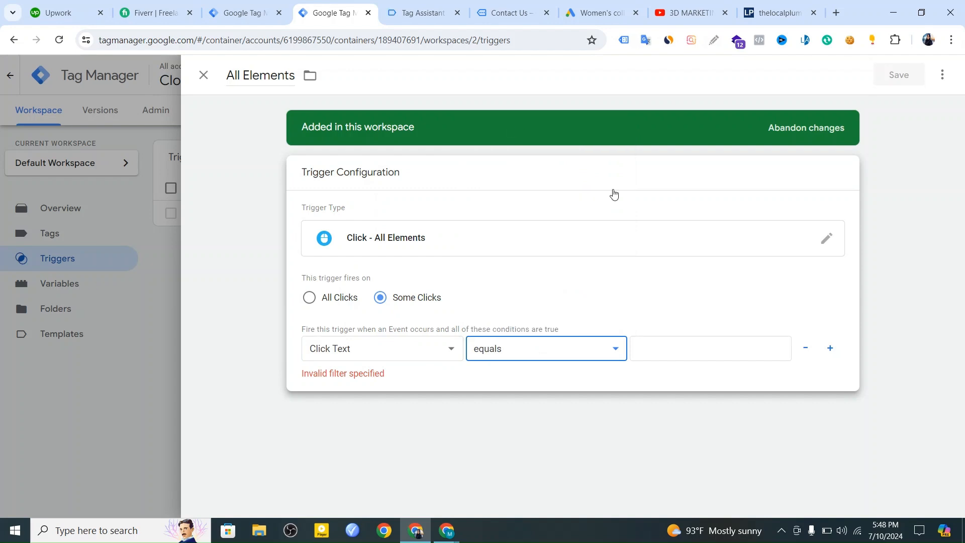
Copy the Click Text phone number from Tag Assistant and paste it as the value of the trigger's condition.
left_click(701, 352)
left_click(424, 15)
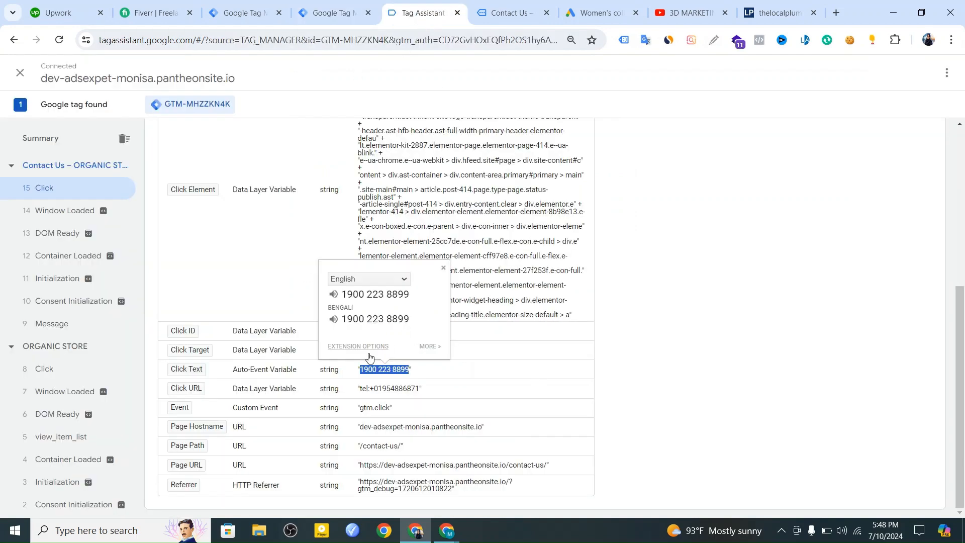
right_click(388, 373)
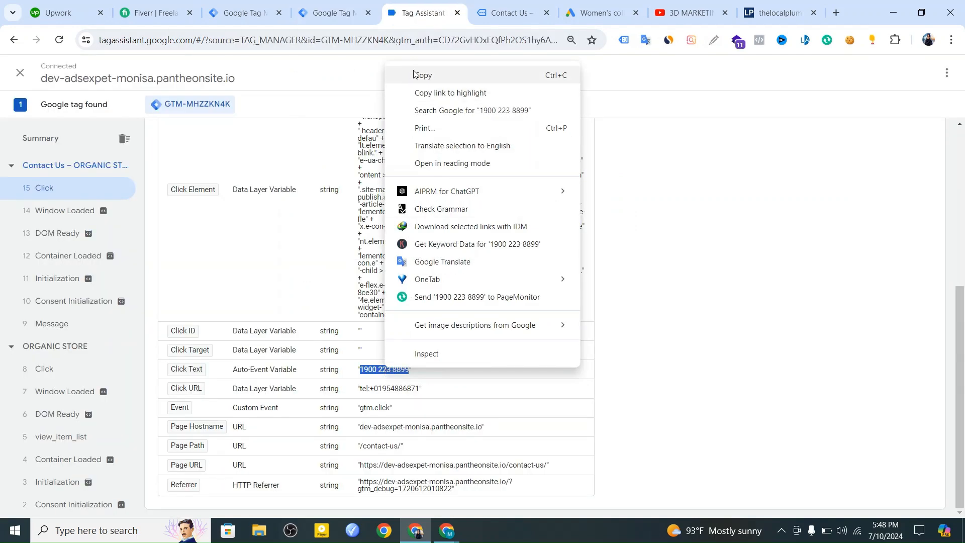
left_click(413, 75)
left_click(338, 15)
right_click(663, 348)
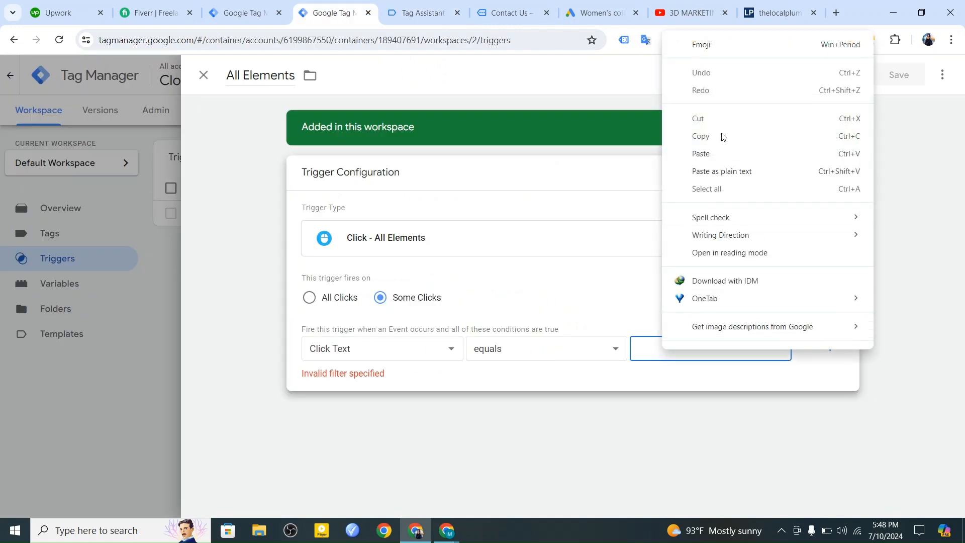
left_click(717, 147)
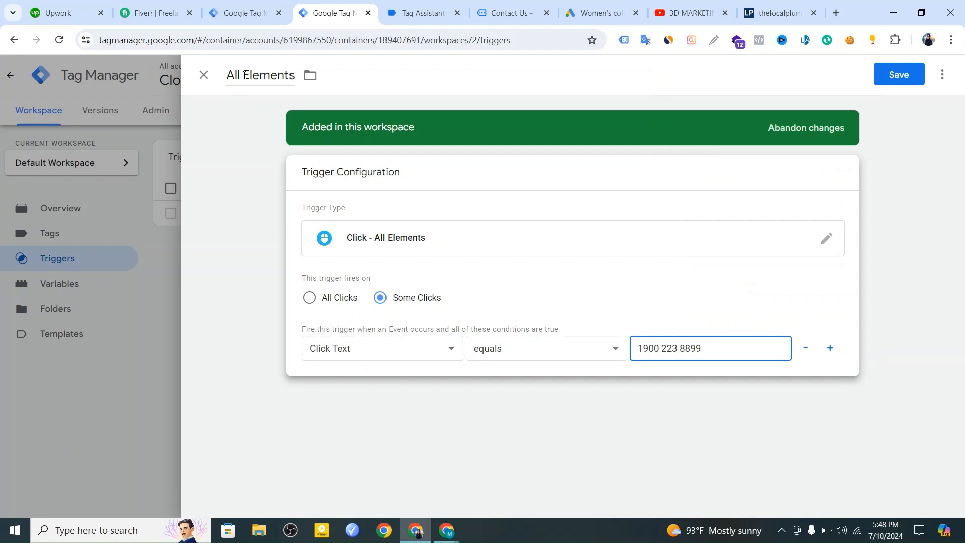
Rename the trigger to "Gads Call conversion trigger" and save it.
left_click_drag(295, 77, 226, 76)
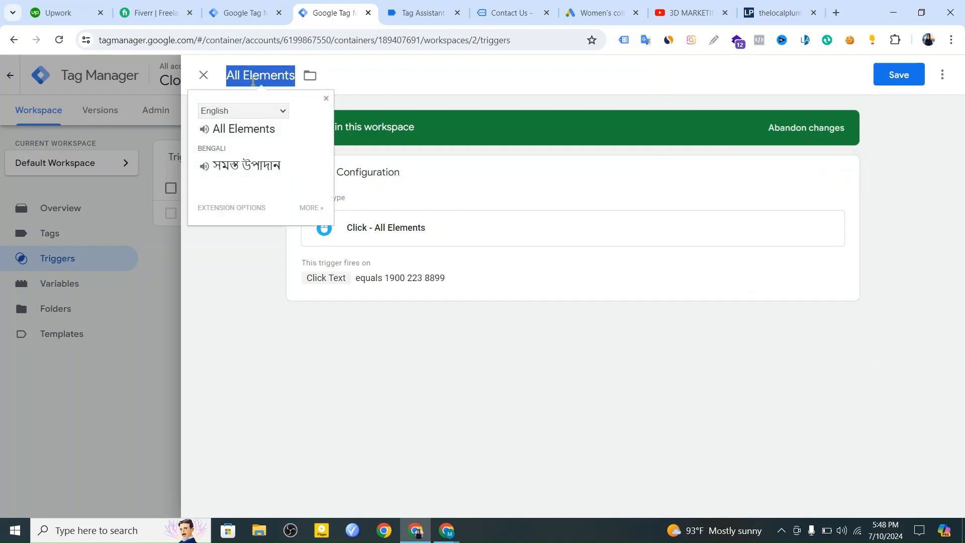
type("Cal")
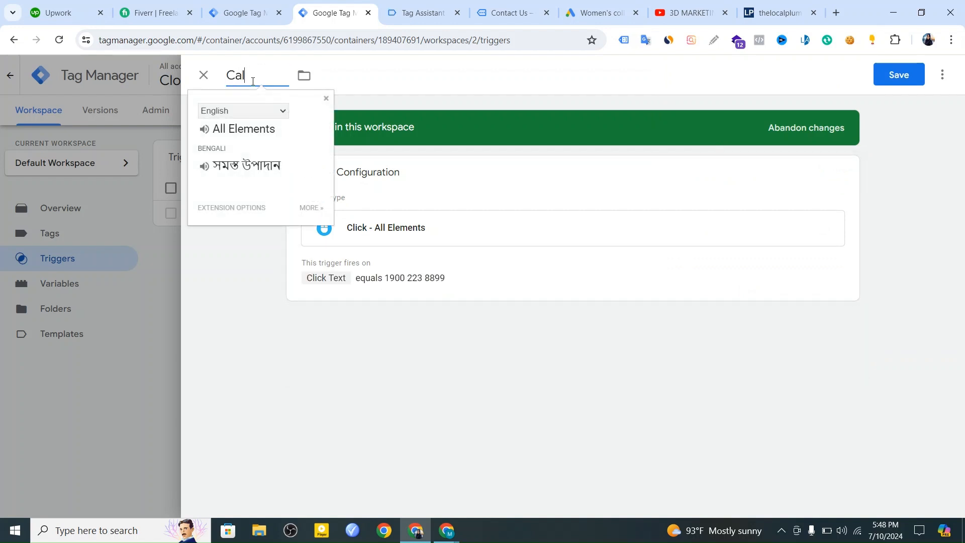
type("l conversion")
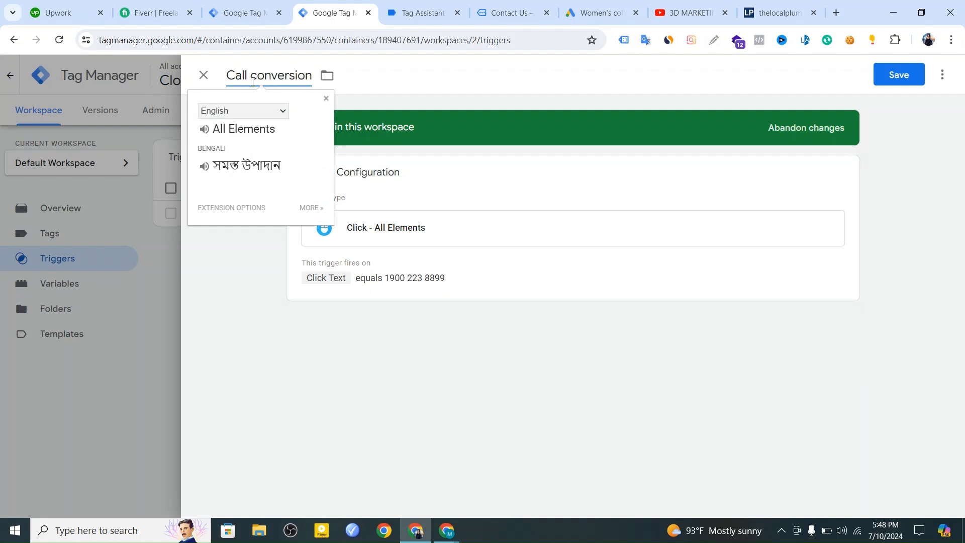
type(" trigger")
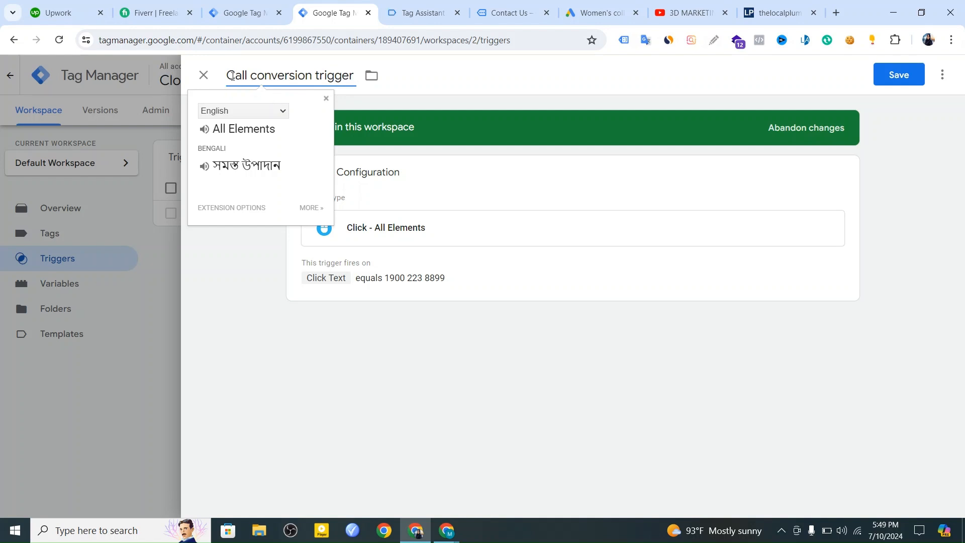
left_click(236, 83)
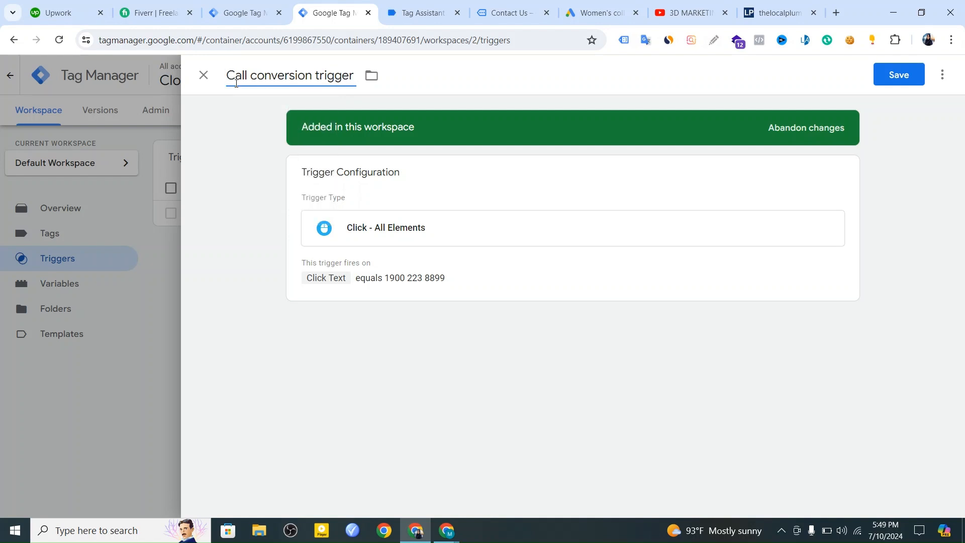
type("Gads")
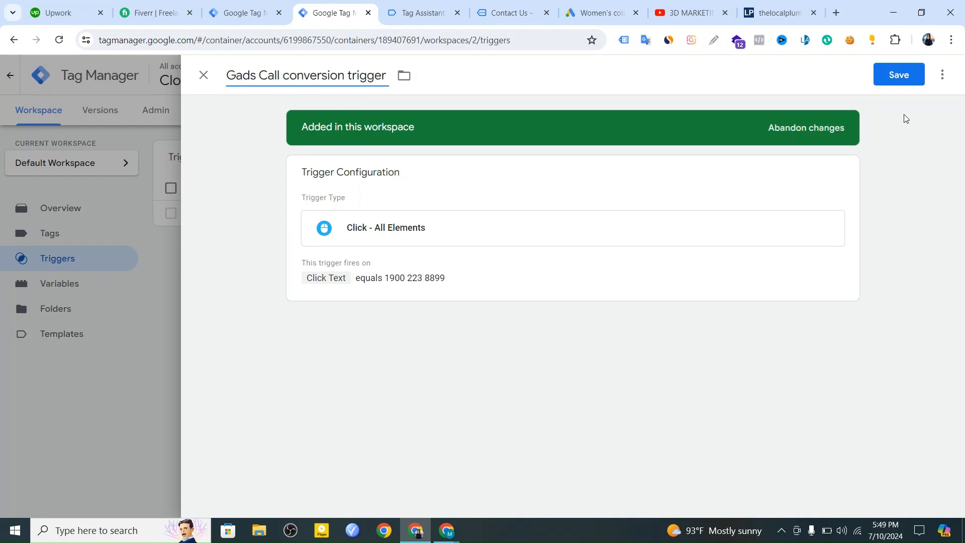
left_click(910, 80)
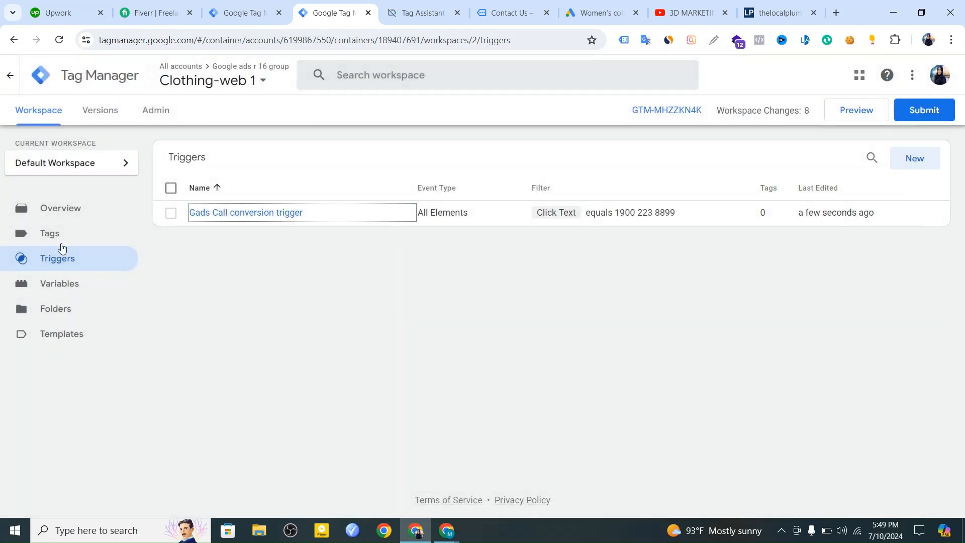
Create a new tag in the Clothing-web 1 container with the Google Ads Conversion Tracking type.
left_click(48, 236)
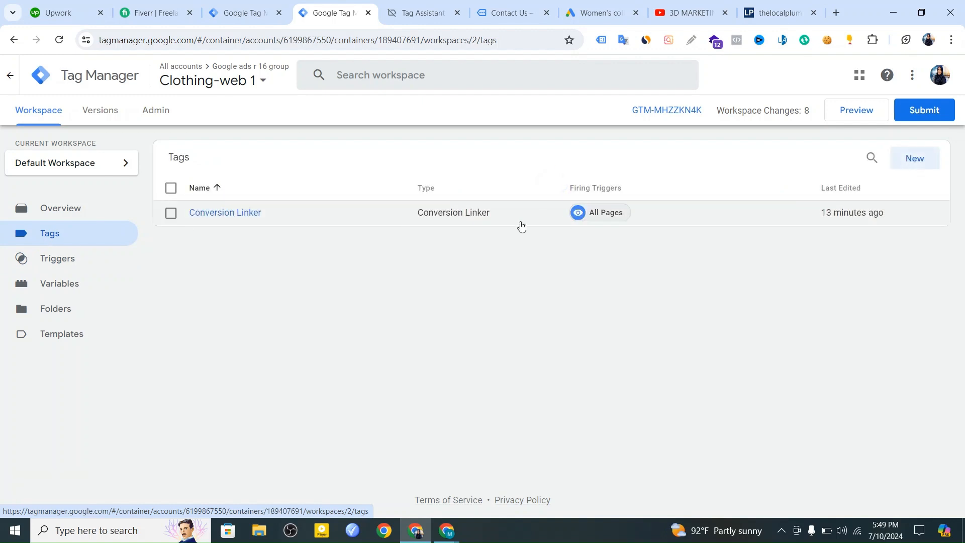
left_click(910, 160)
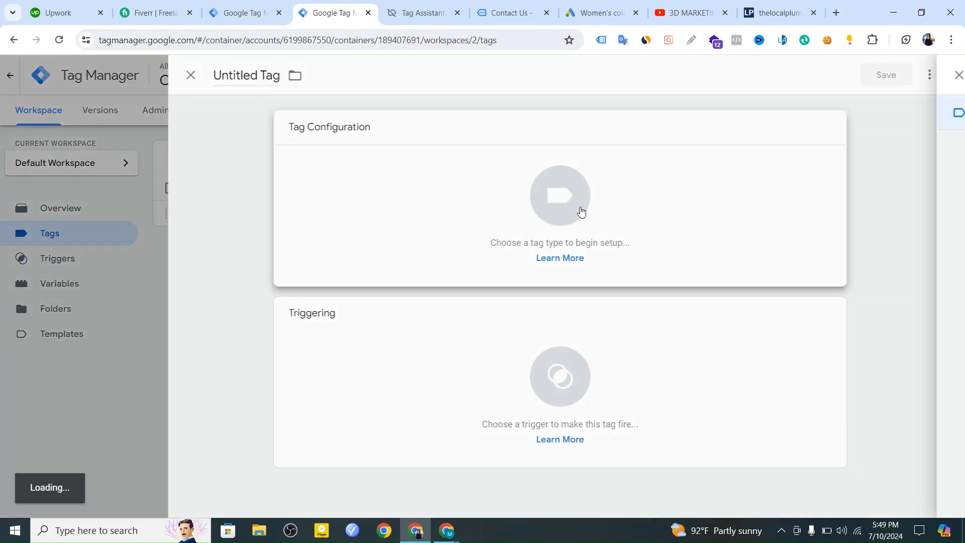
left_click(580, 211)
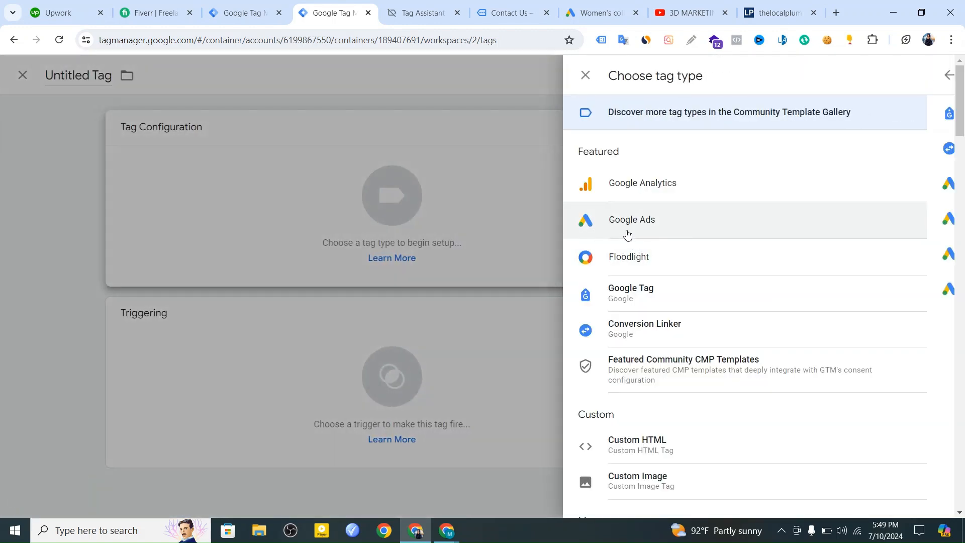
left_click(623, 236)
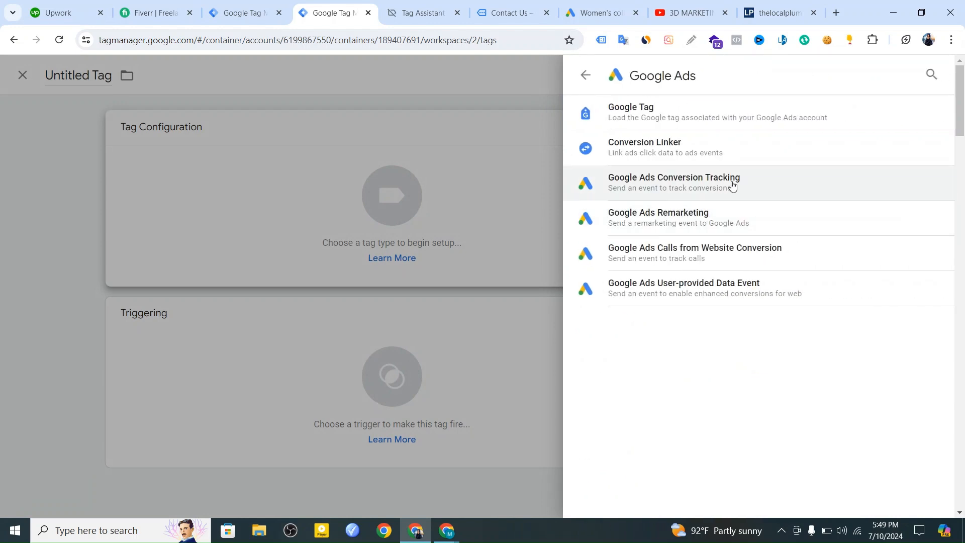
left_click(698, 186)
scroll(468, 262, "down", 3)
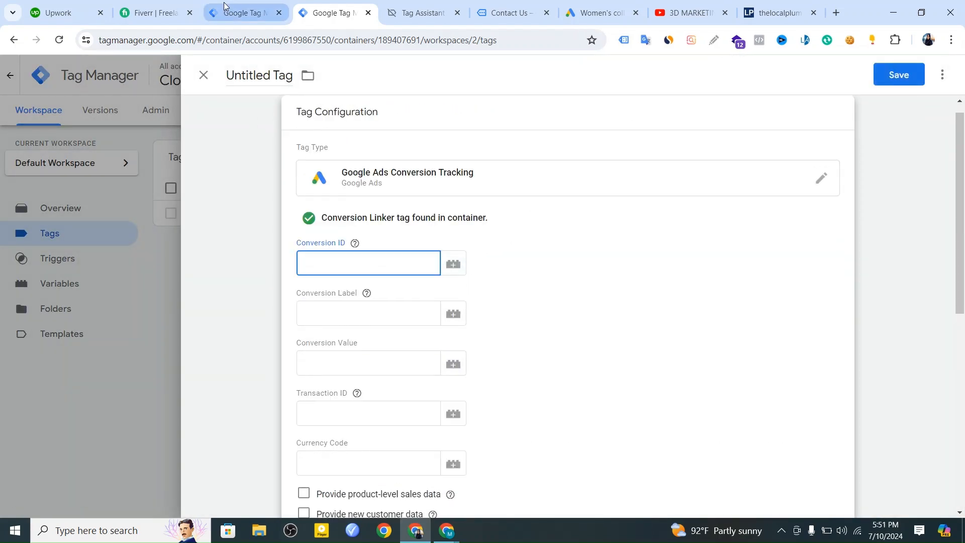
Copy the conversion ID of Call - conversion 1 from Google Ads and paste it into the Tag Manager tag's Conversion ID.
left_click(229, 8)
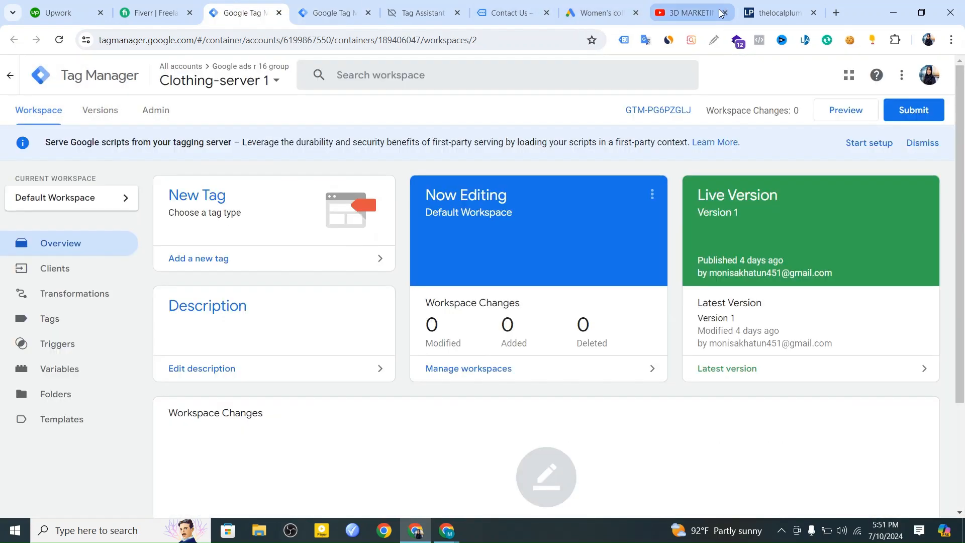
left_click(577, 10)
left_click(480, 393)
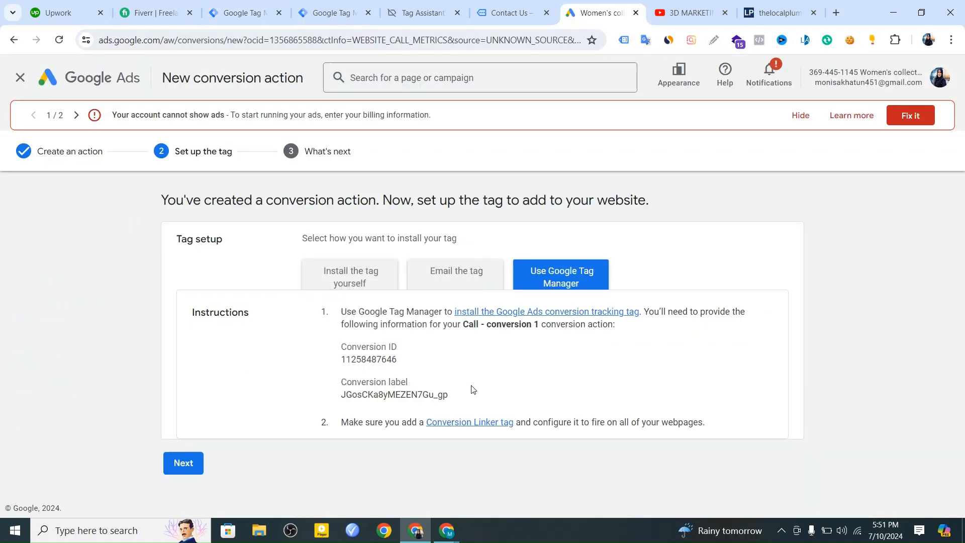
left_click_drag(402, 360, 342, 365)
right_click(377, 369)
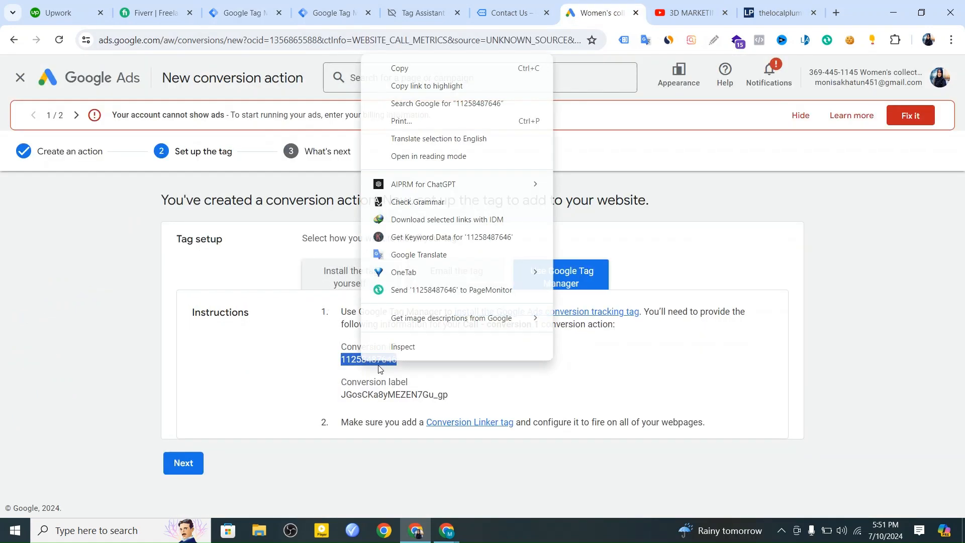
left_click(425, 69)
left_click(324, 10)
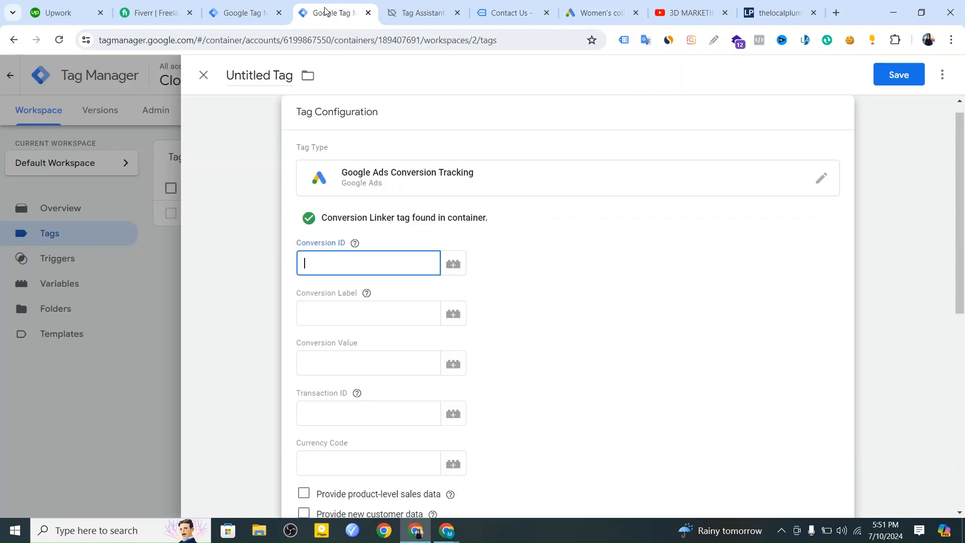
right_click(327, 256)
left_click(390, 377)
Copy the conversion label from the Google Ads tag setup instructions and paste it into the Tag Manager tag's Conversion Label.
left_click(605, 12)
left_click_drag(456, 395, 328, 404)
right_click(362, 386)
left_click_drag(411, 398, 340, 398)
right_click(384, 393)
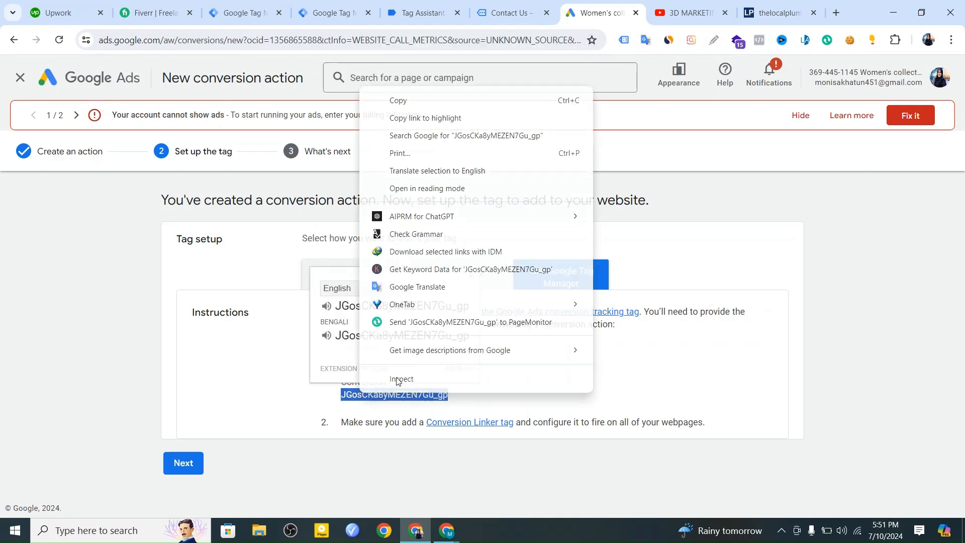
left_click(493, 99)
left_click(230, 9)
left_click(332, 13)
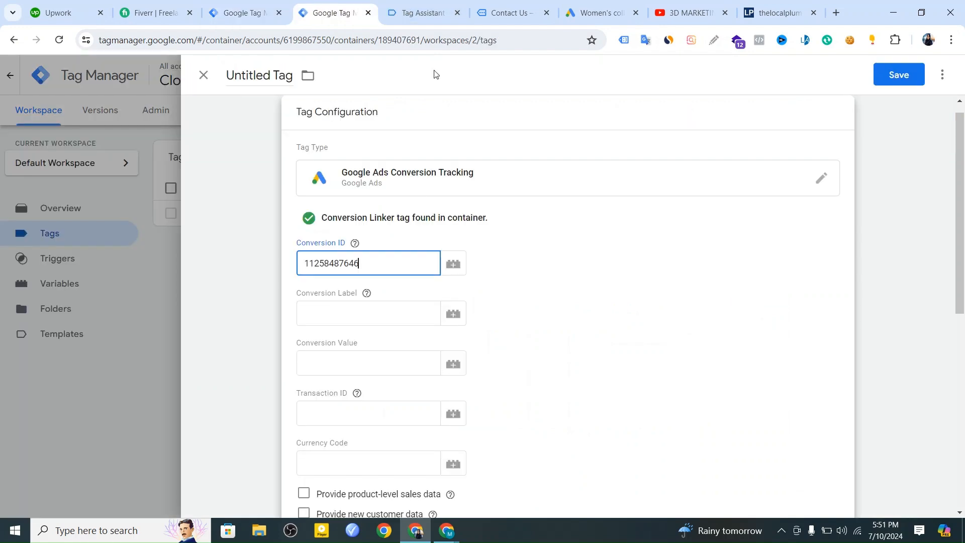
right_click(328, 308)
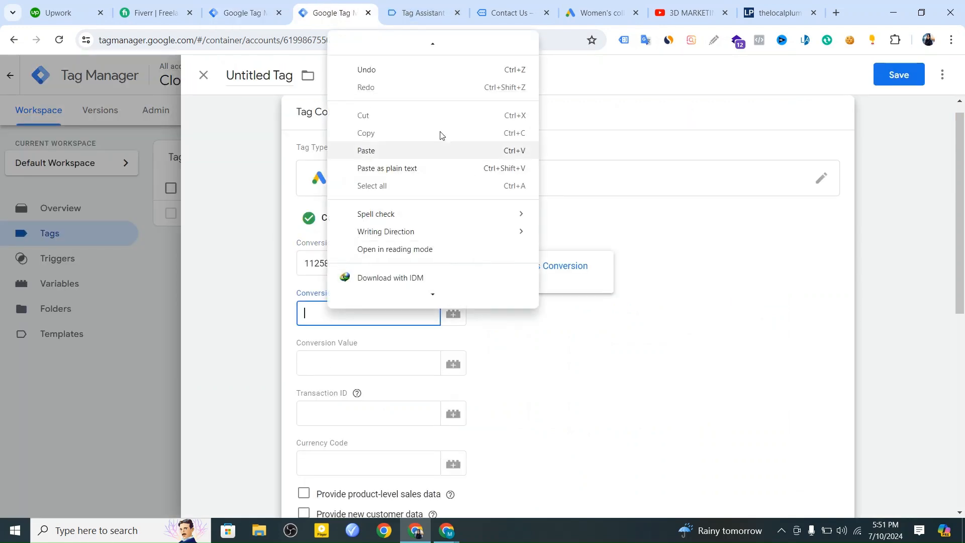
left_click(403, 151)
Assign the Gads Call conversion trigger as the tag's firing trigger.
scroll(484, 397, "down", 9)
left_click(556, 391)
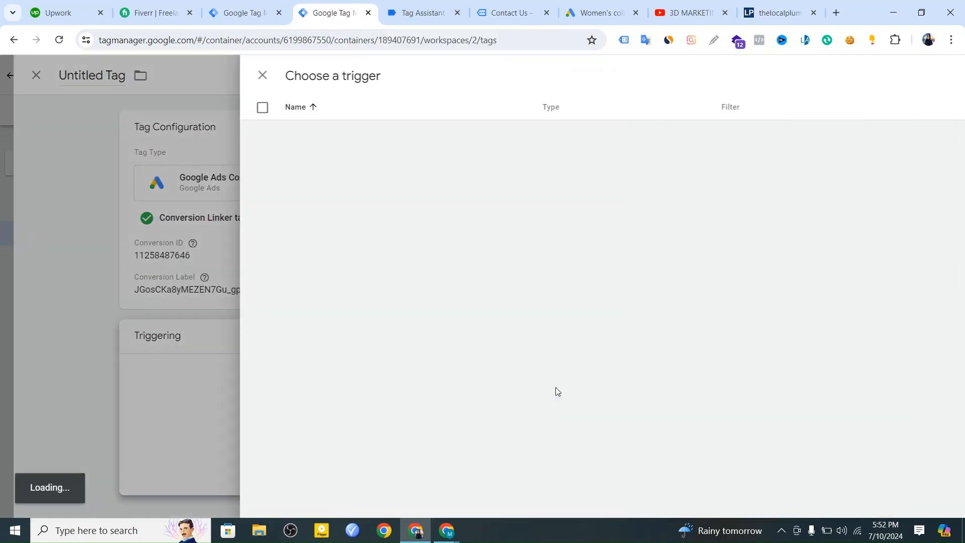
left_click(250, 183)
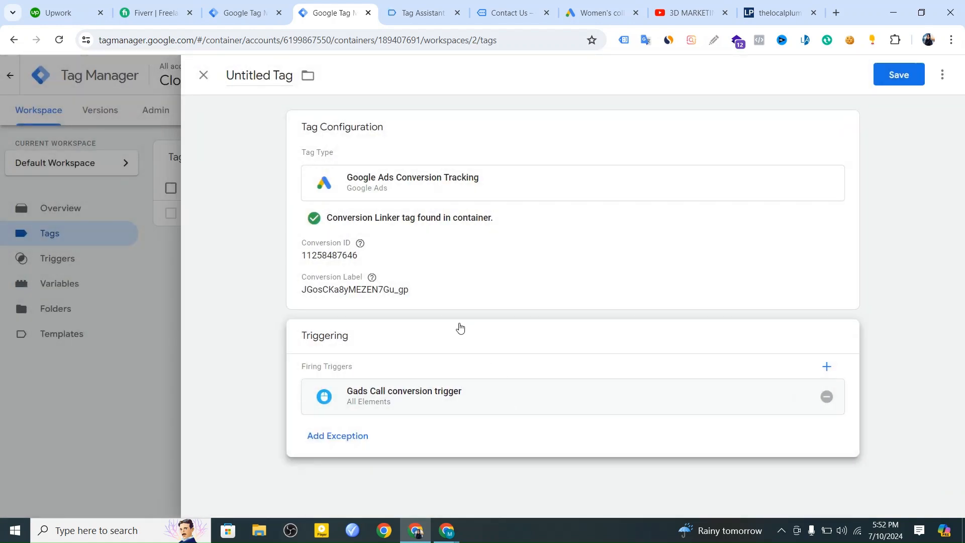
Rename the tag to "Call conversion" and save it.
double_click(291, 74)
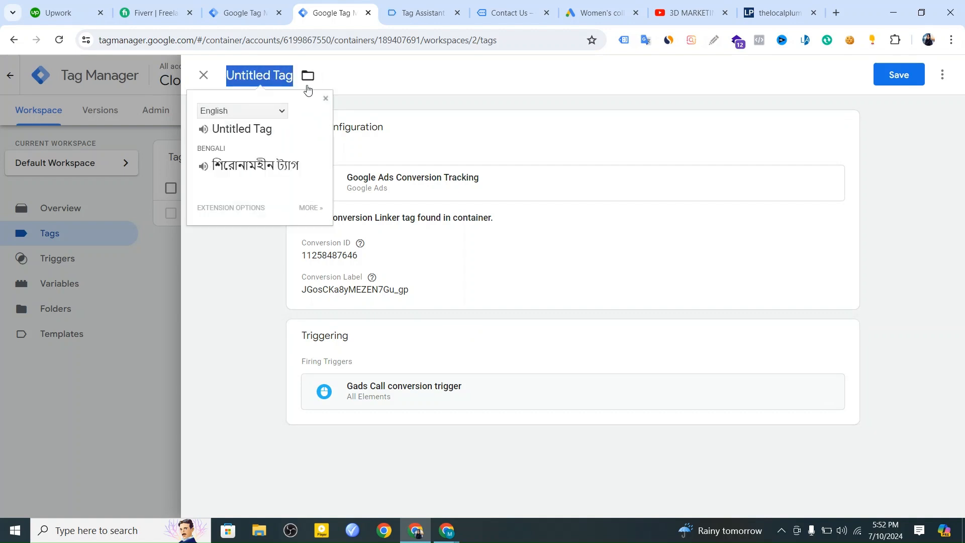
type("Call")
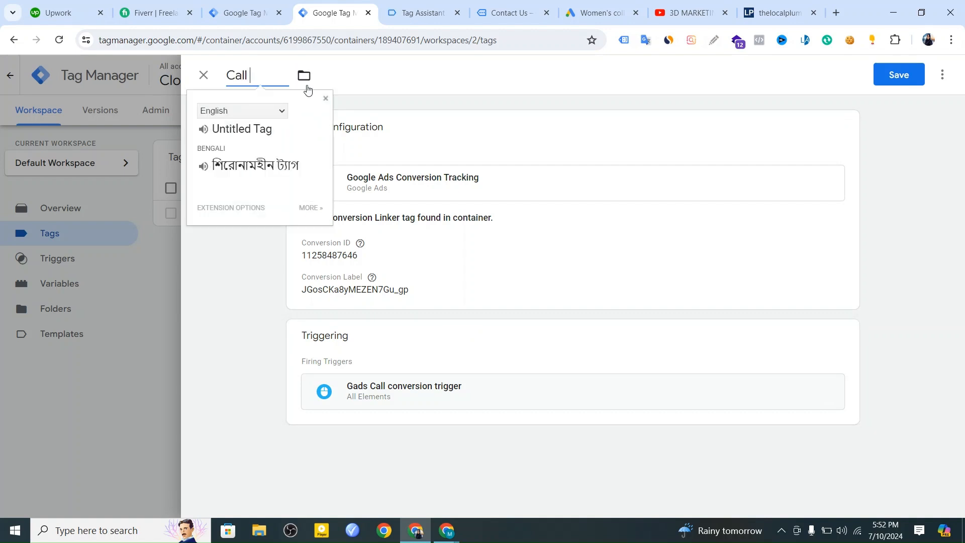
type(" conversion")
left_click(378, 101)
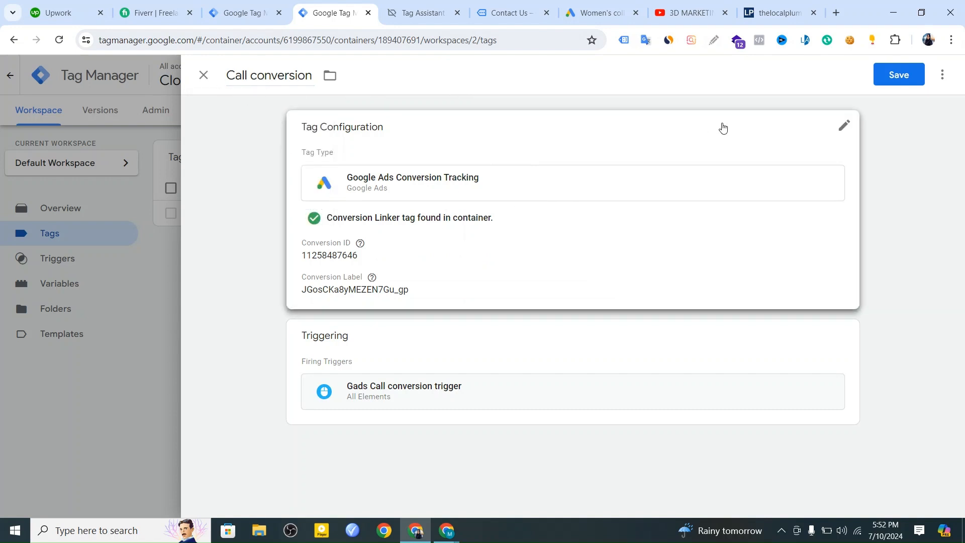
left_click(890, 76)
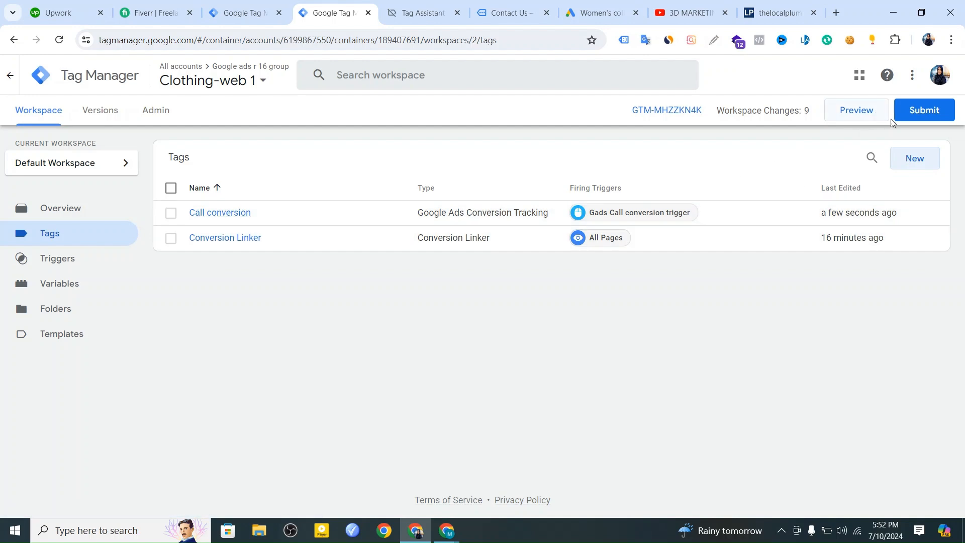
Submit the workspace changes and publish them to the Live environment without a version name or description, and close the version summary.
left_click(908, 115)
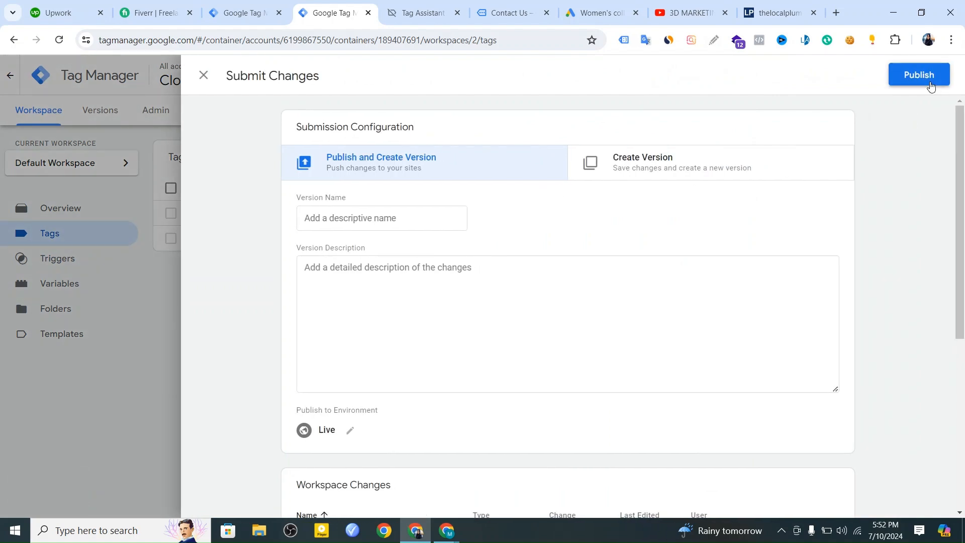
left_click(929, 83)
left_click(648, 442)
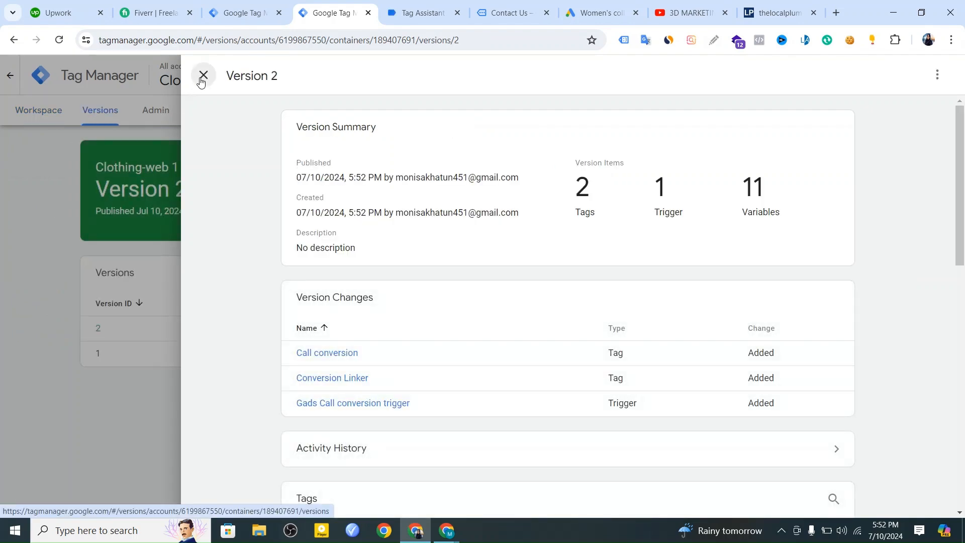
left_click(203, 75)
Preview the container in Tag Assistant and test the Call us phone link on the website's Contact Us page.
left_click(60, 111)
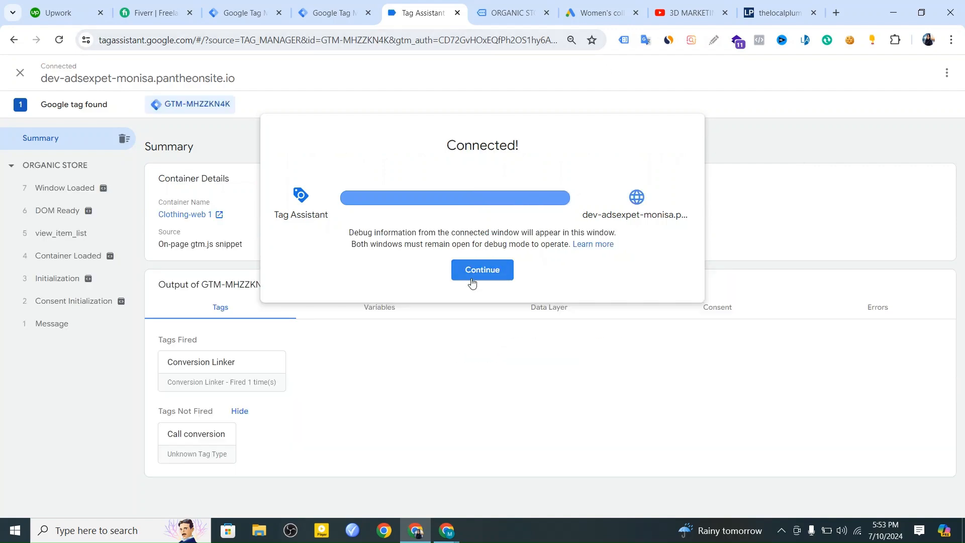
left_click(471, 281)
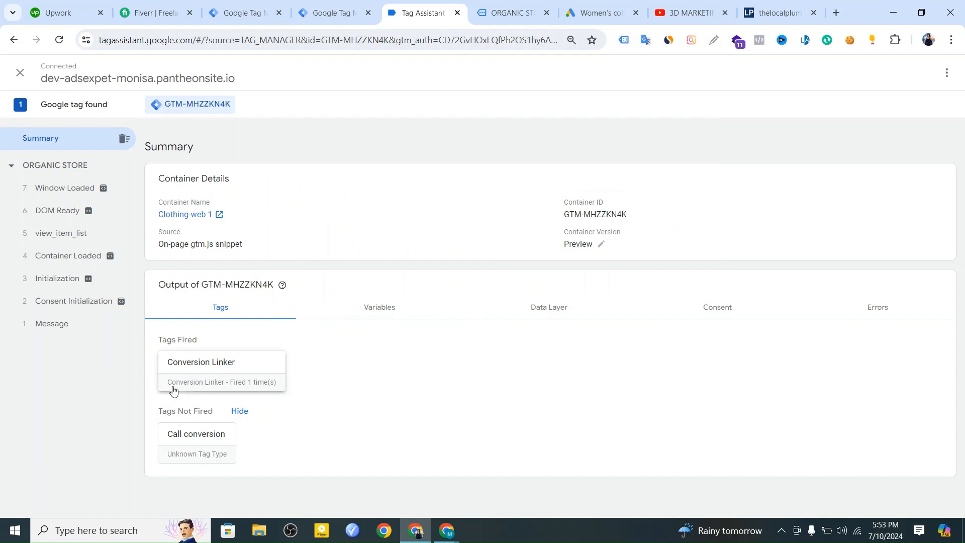
left_click(508, 14)
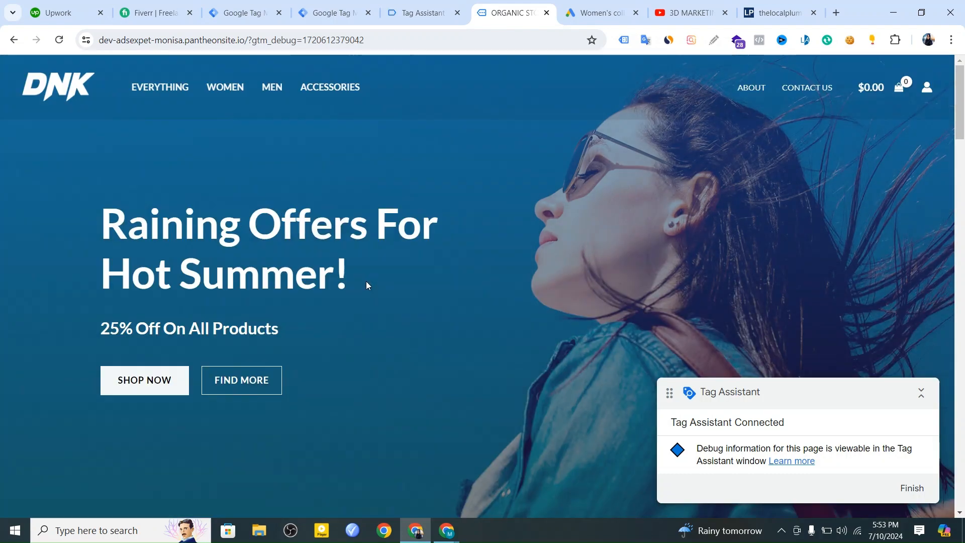
left_click(818, 88)
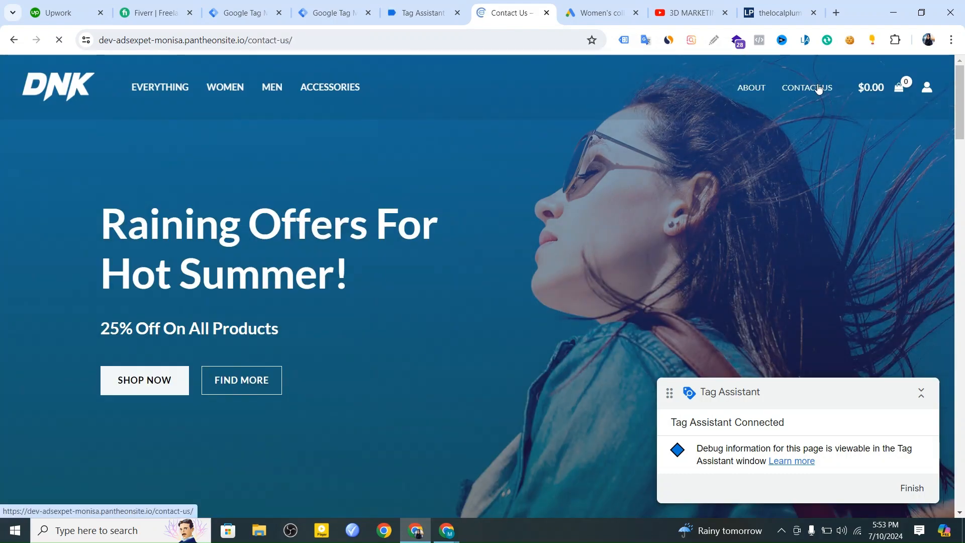
scroll(578, 304, "down", 5)
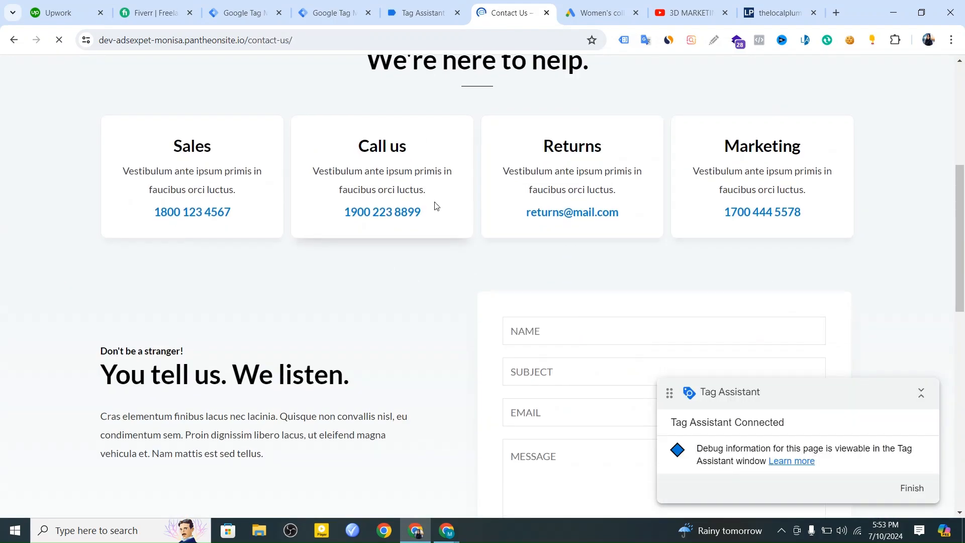
left_click(389, 215)
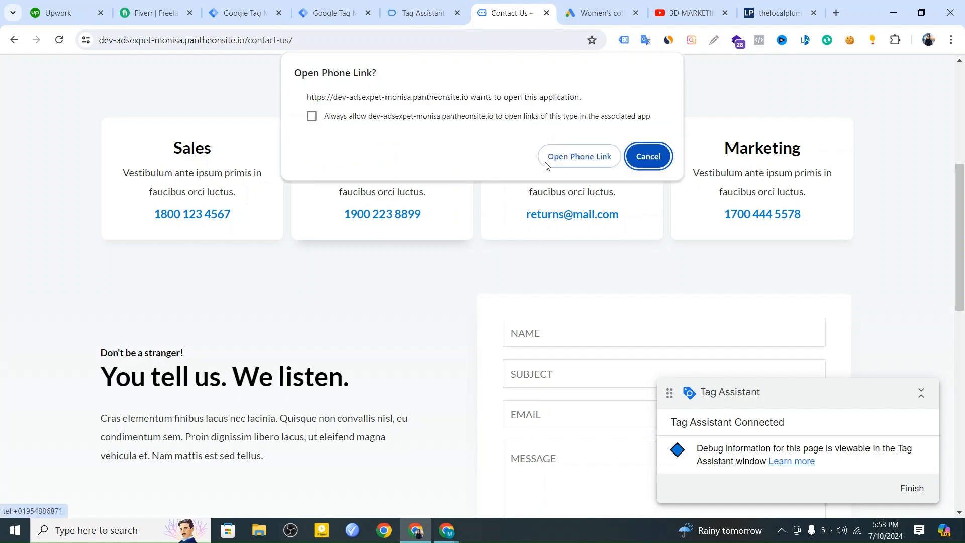
left_click(578, 156)
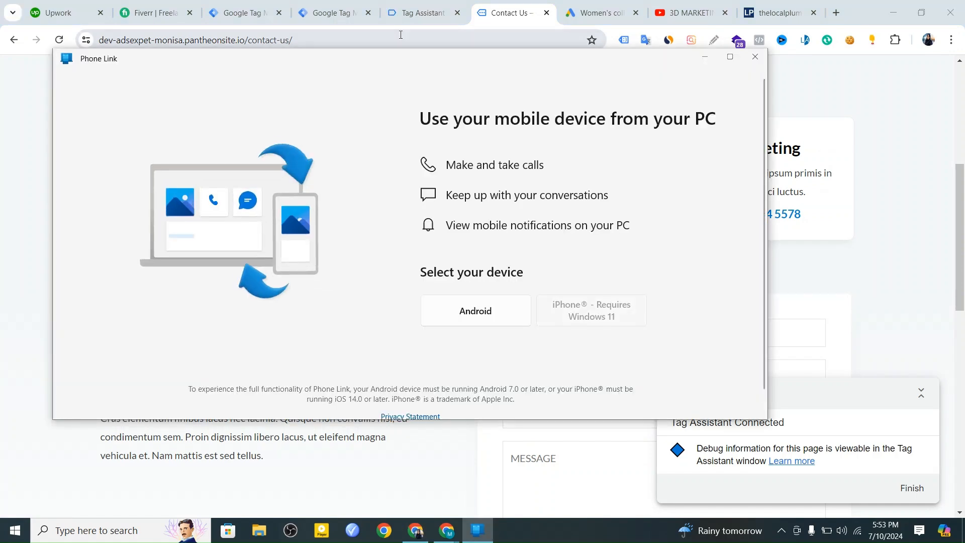
left_click(418, 13)
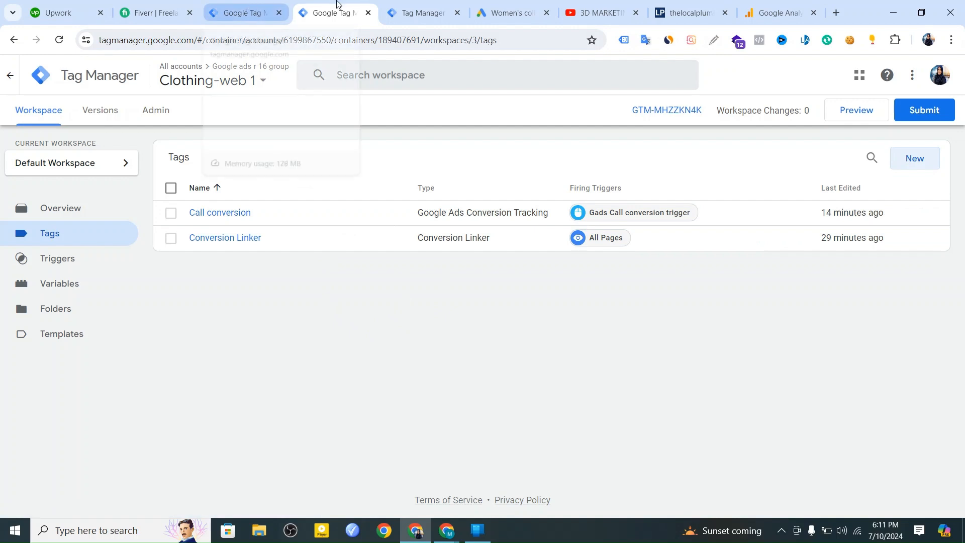
Finish the Call - conversion 1 setup in Google Ads and check its status in the conversion goals summary.
left_click(503, 12)
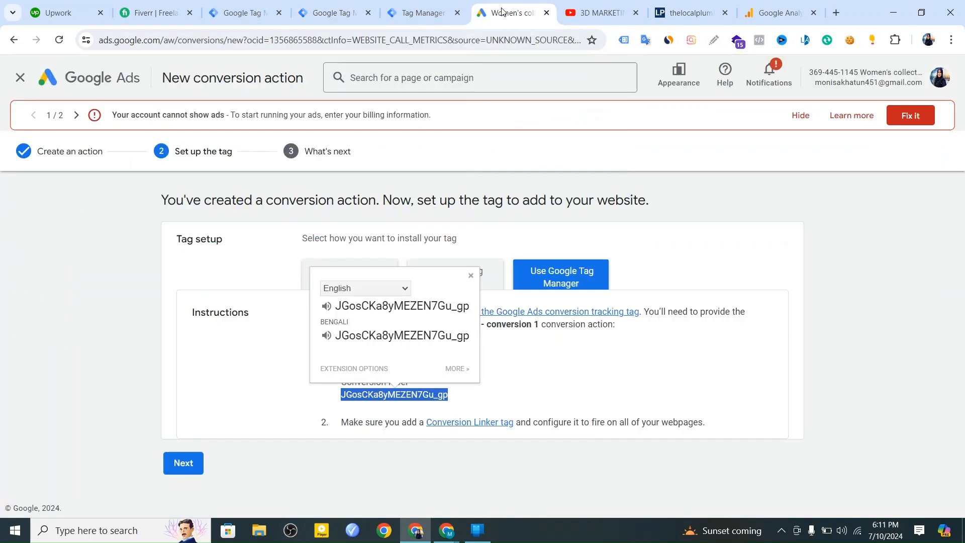
left_click(262, 487)
left_click(183, 463)
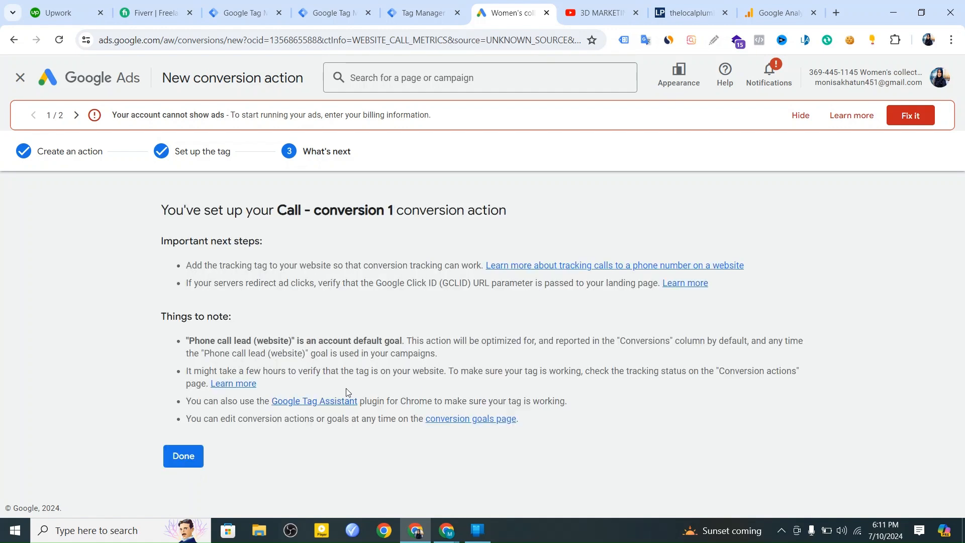
left_click(197, 459)
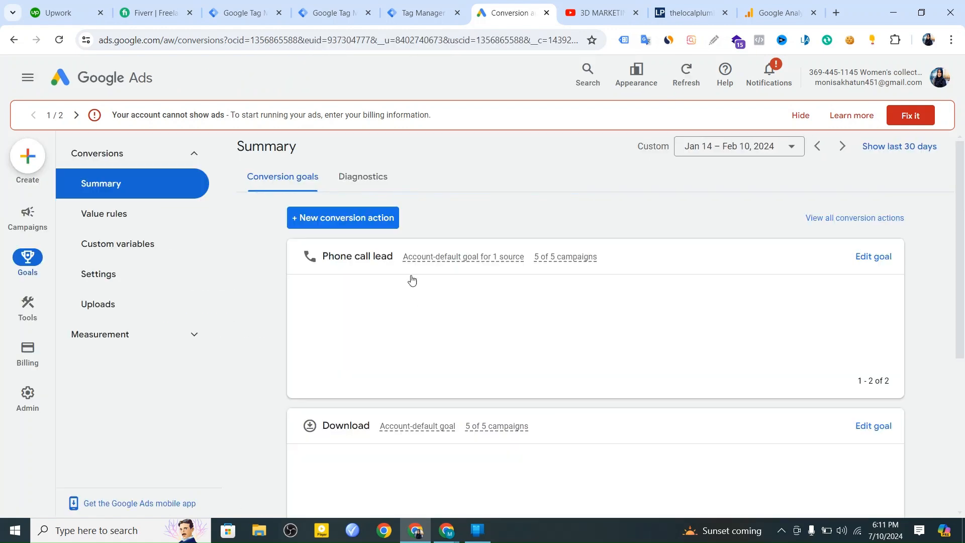
mouse_move(737, 350)
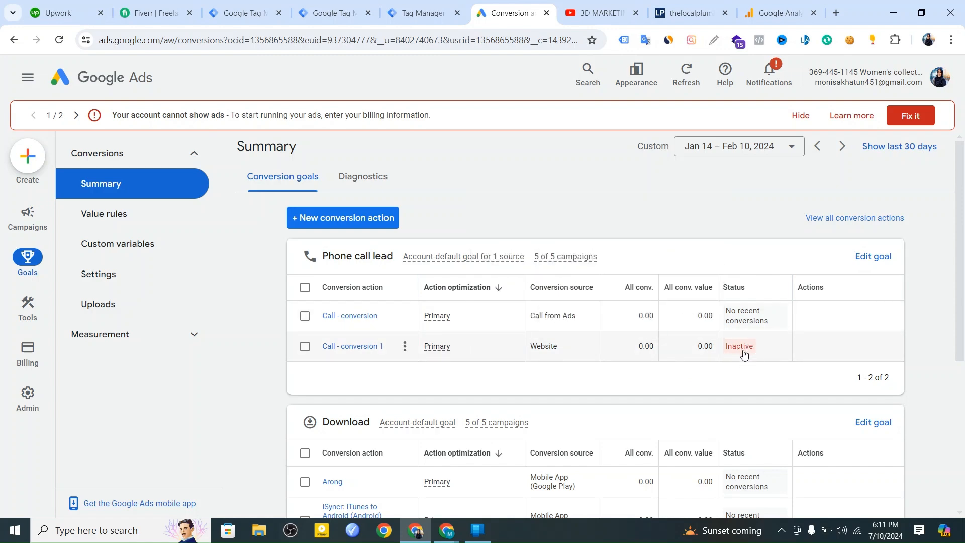
key("ctrl+3")
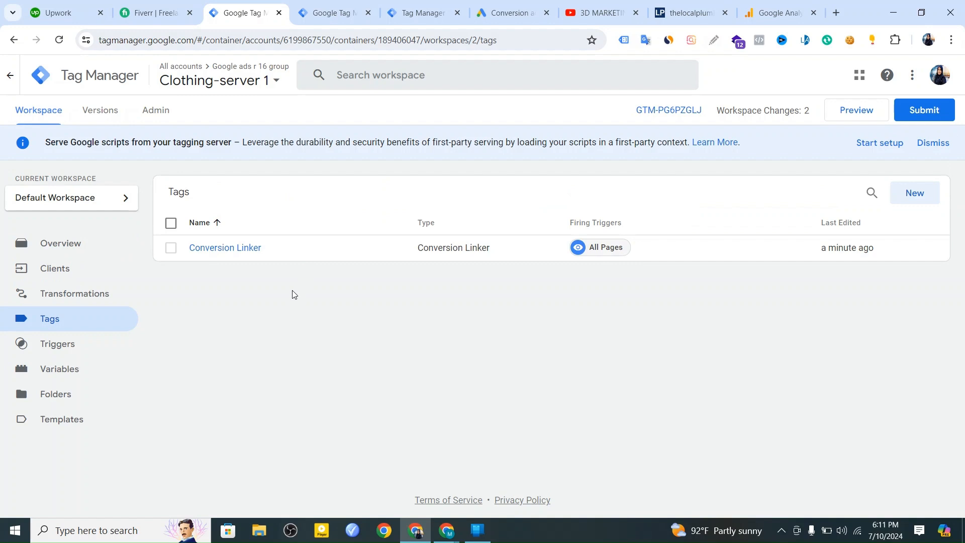